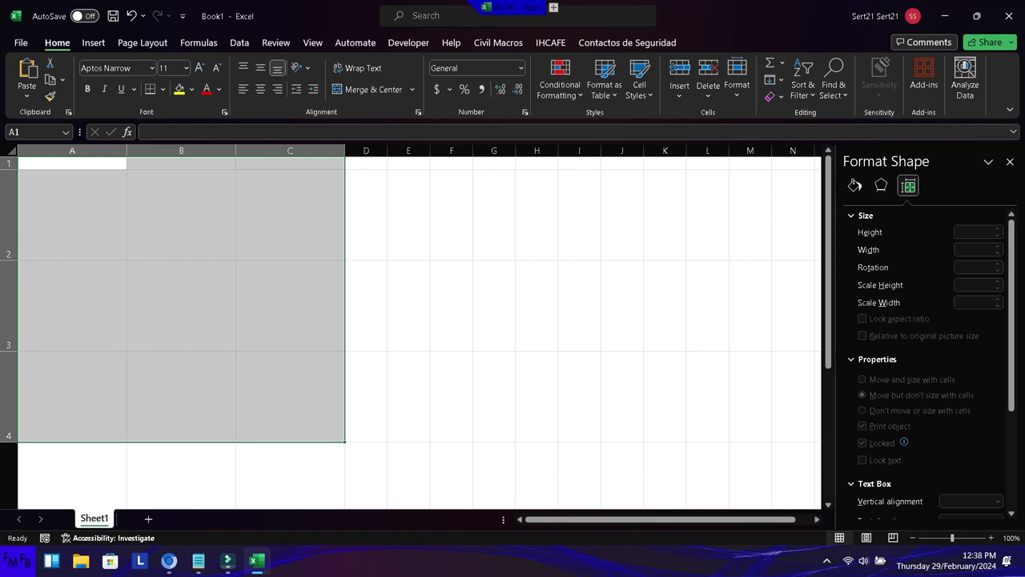
- In Notepad, type the English intro: 'In this video, I will show you how to place pictures in a cell and apply filters…'
key(alt+Tab)
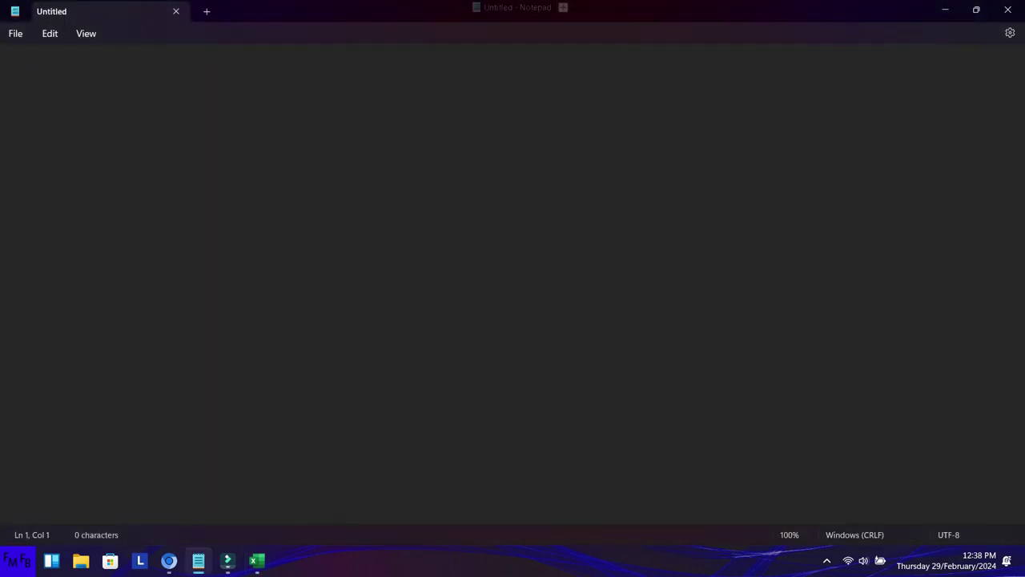
text(En este)
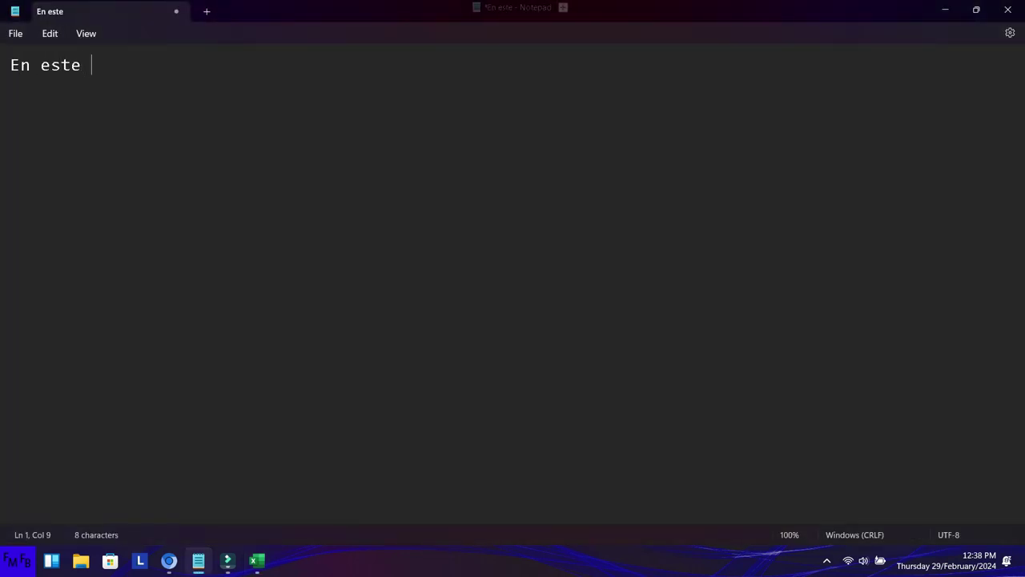
key(ctrl+a)
key(BackSpace)
text(In this video, I will show you how to place pictures in a cell and apply filters to those pictures based on the values on another column./En este video, you)
- Add the Spanish translation 'Les mostraré como colocar imagenes en una celda y aplicar filtros…' ending 'de otra columna.'
key(BackSpace)
key(BackSpace)
text(lesm)
key(BackSpace)
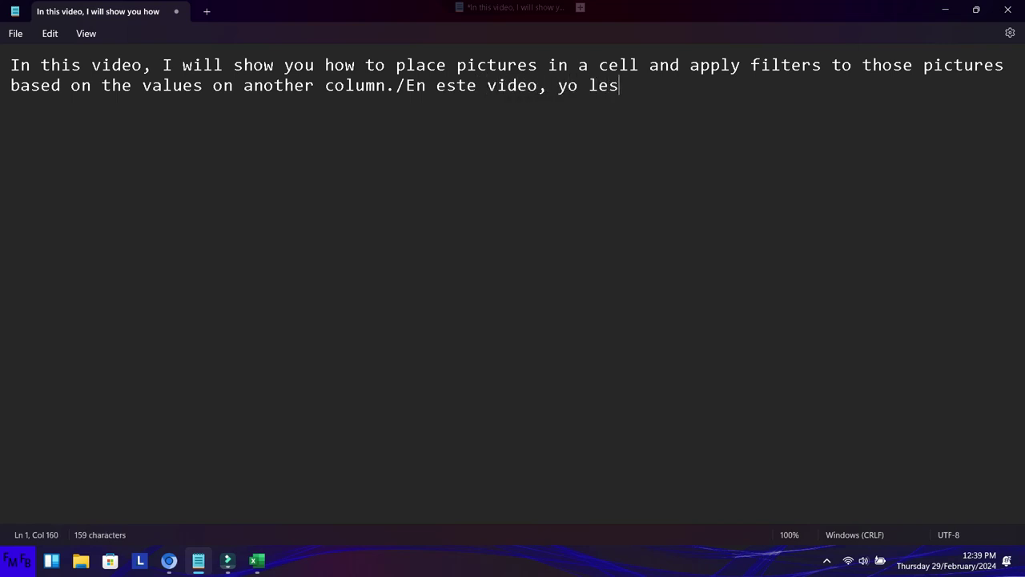
text(mostrar)
text(é como )
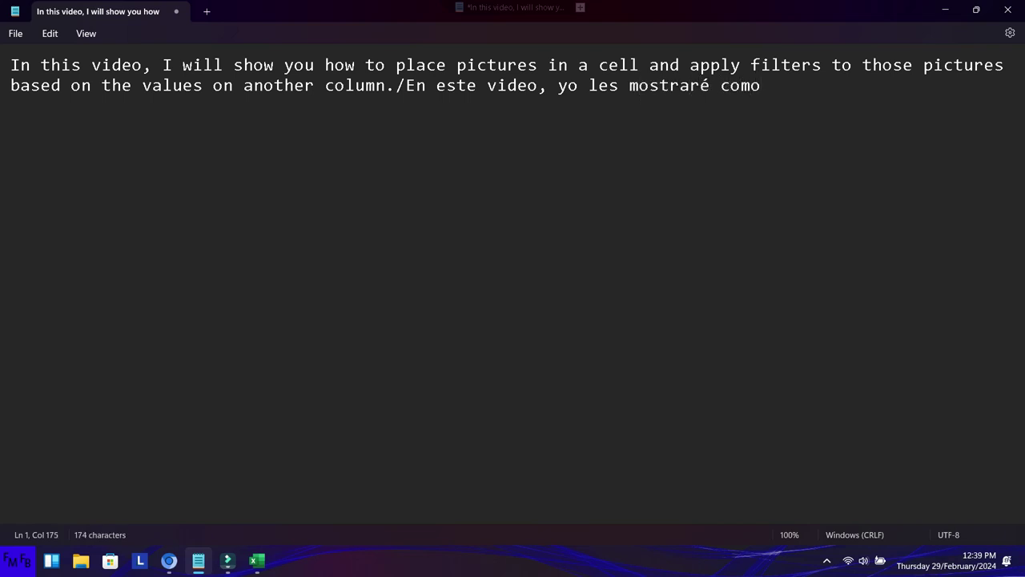
text(colocar imagenes en una celda y aplicar filtros basado )
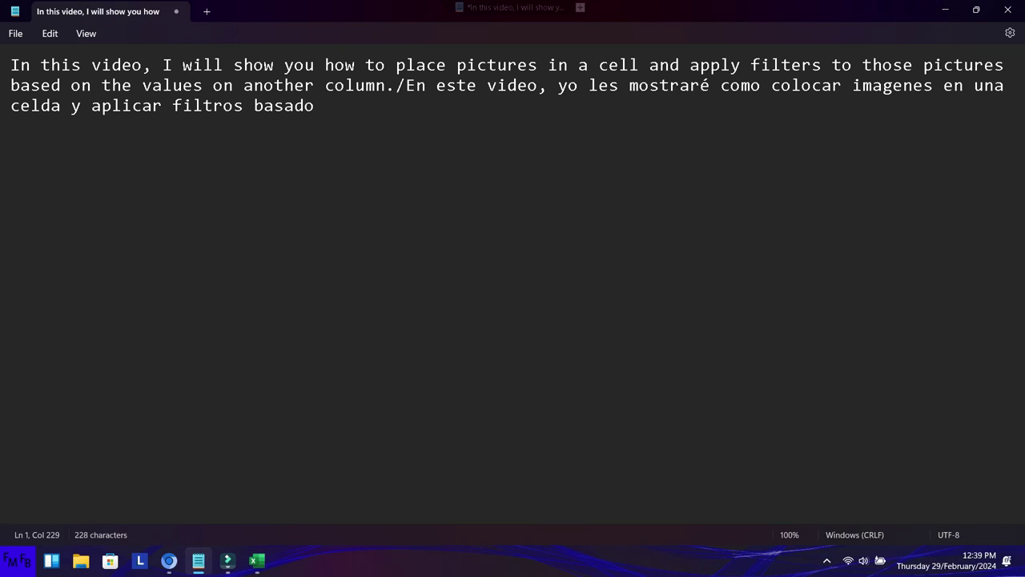
text(en las opciones de otra columna.)
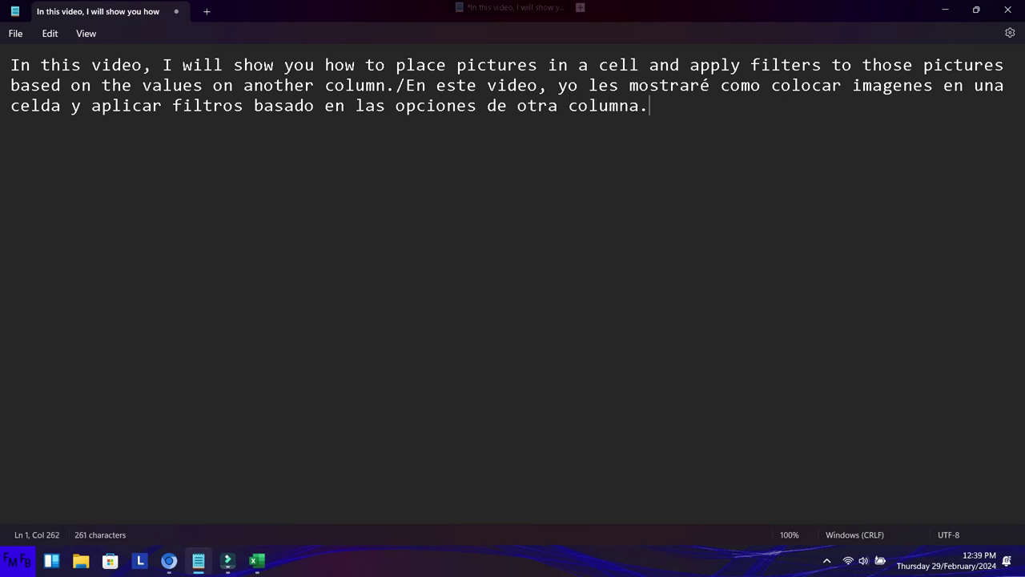
click(256, 559)
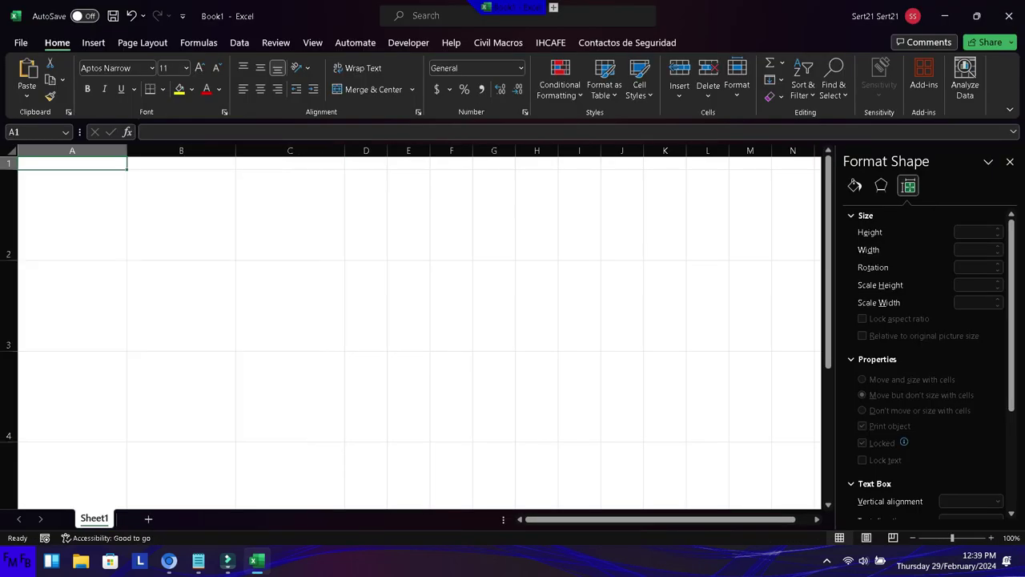
- Enter the headers 'Categories/Categorias' in A1 and 'Pics' in B1
text(Cat)
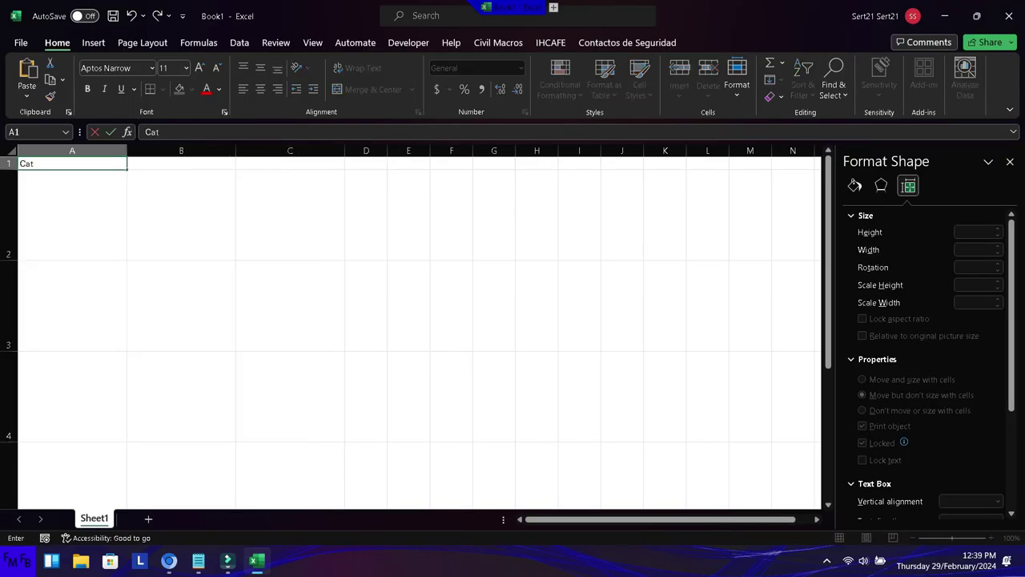
text(egories/C)
text(ateg)
text(orias)
key(Tab)
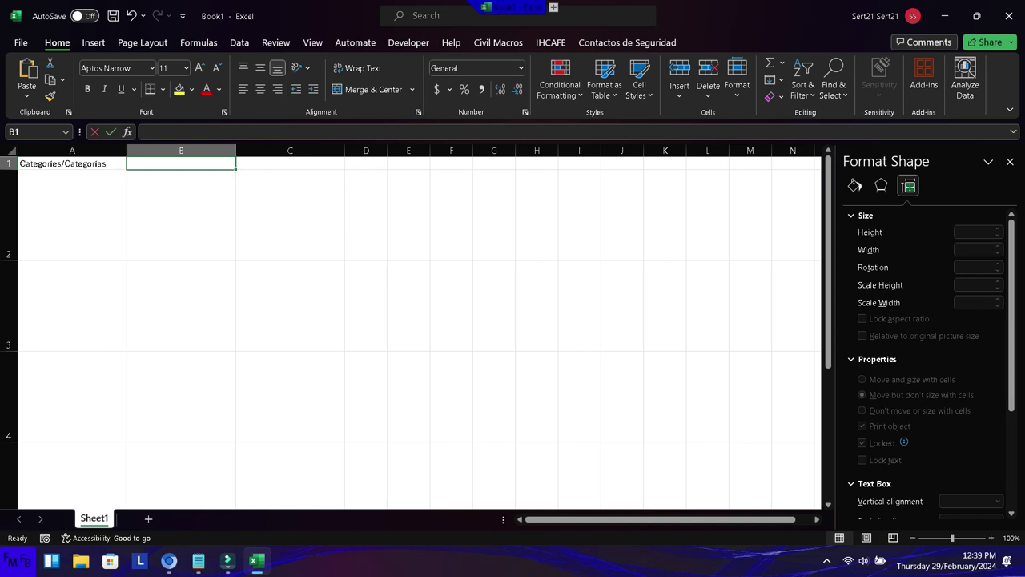
text(Pics)
key(Return)
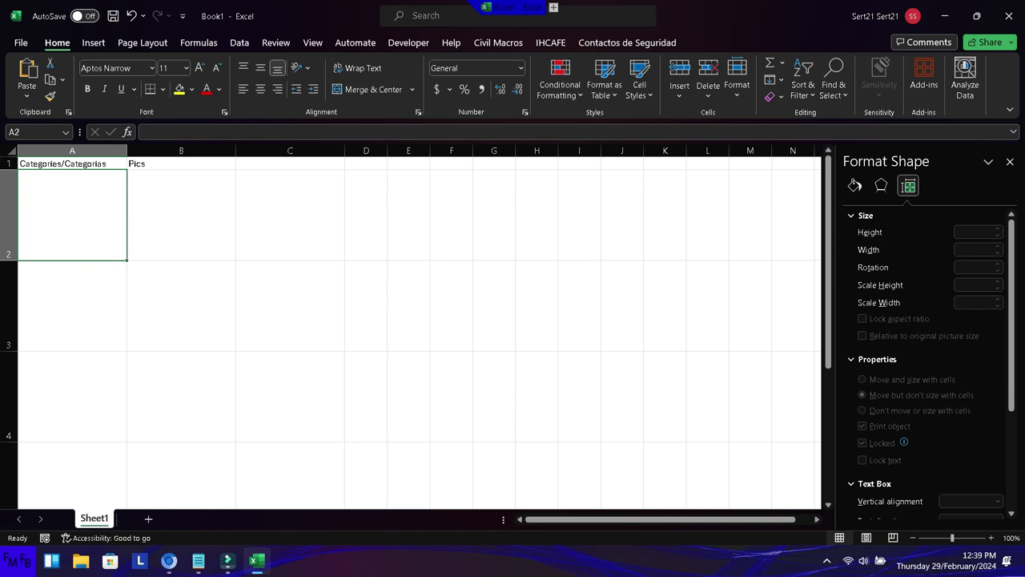
- List Fruits/Frutas, Sports/Deportes and Music/Musica in A2 to A4
text(Fr)
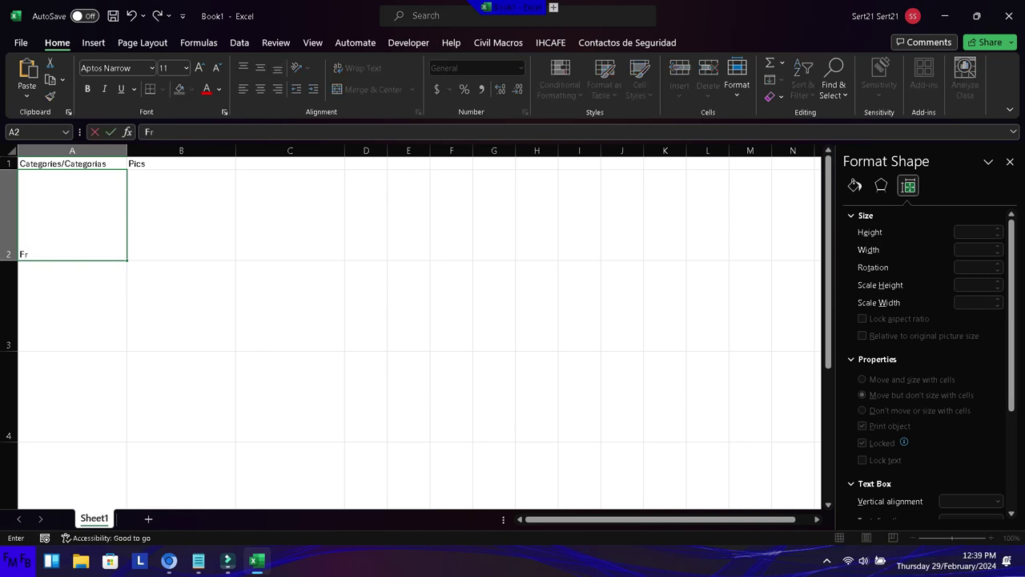
text(uit)
text(Frutas)
key(Return)
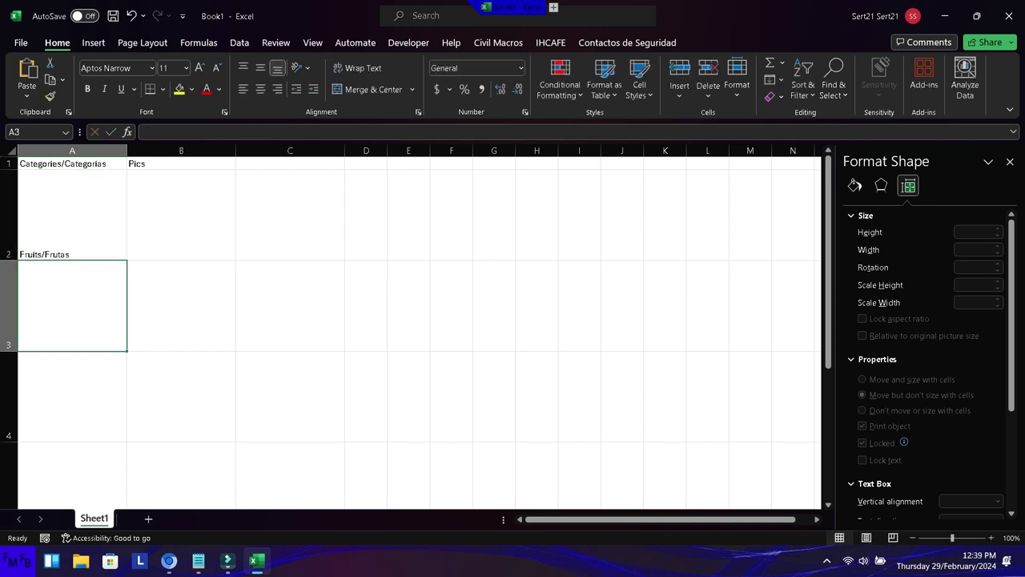
text(Sports/Depo)
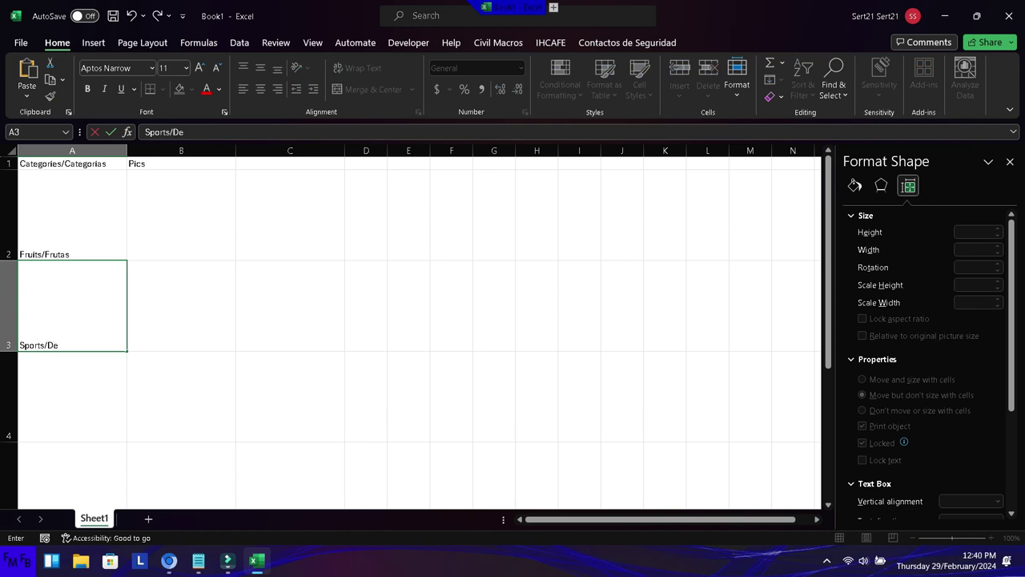
text(te)
key(BackSpace)
key(BackSpace)
key(BackSpace)
text(tes)
key(Return)
text(Music/Musica)
key(Tab)
key(Up)
key(Up)
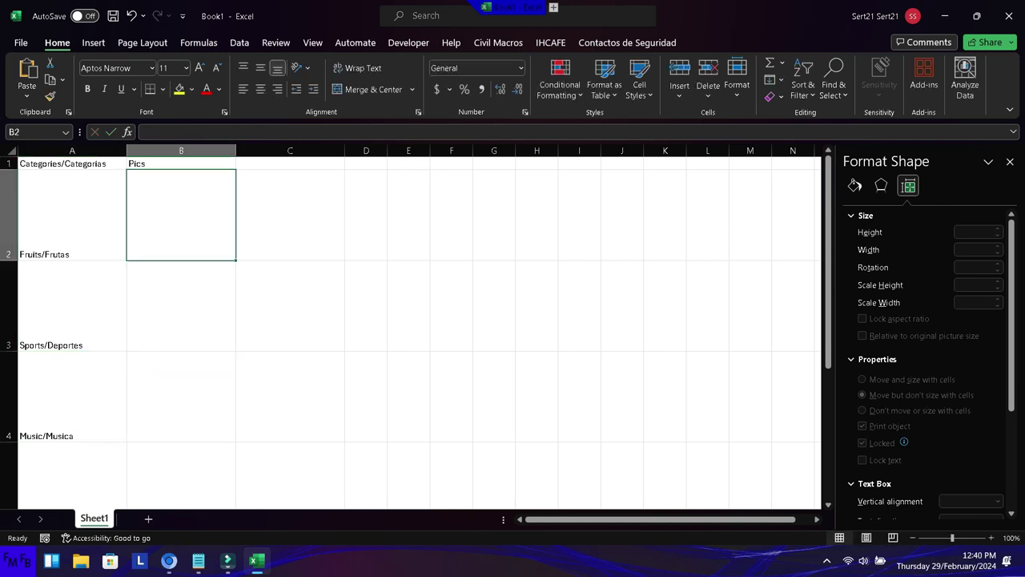
key(alt+n)
- Place fruit.jpg inside cell B2 as an in-cell picture
key(p)
key(i)
key(Down)
key(Down)
key(Down)
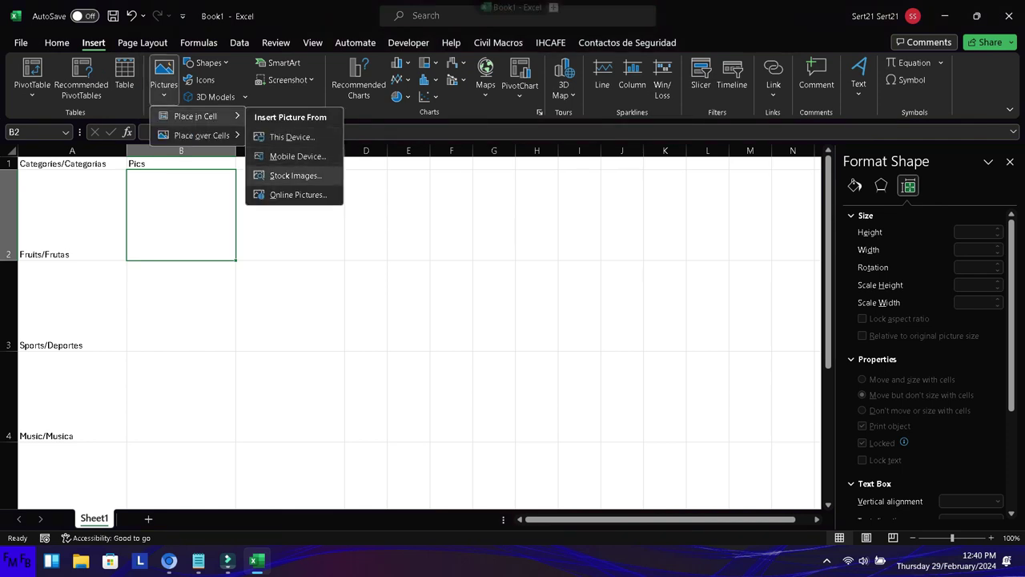
key(Up)
key(Up)
key(Return)
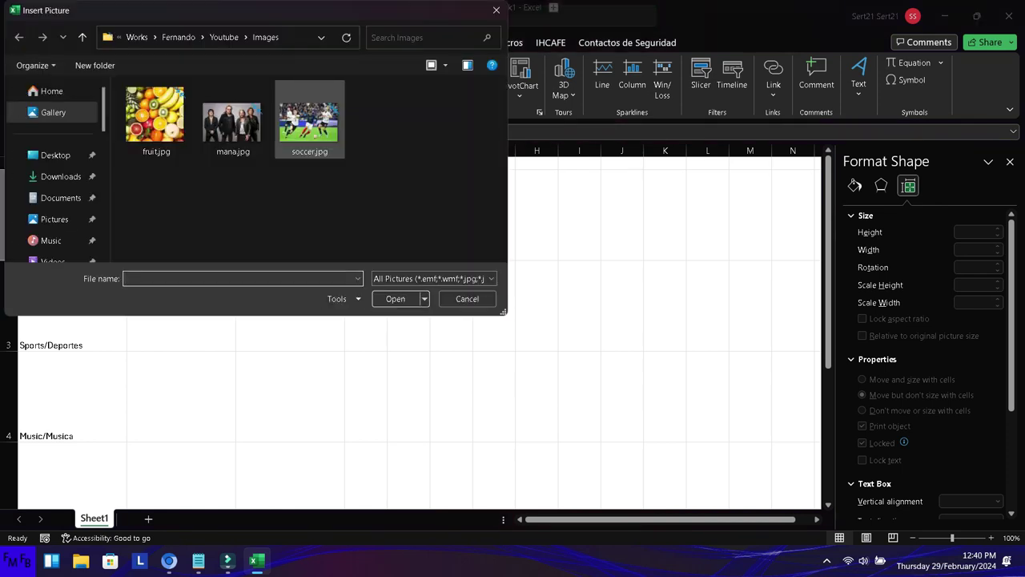
click(155, 119)
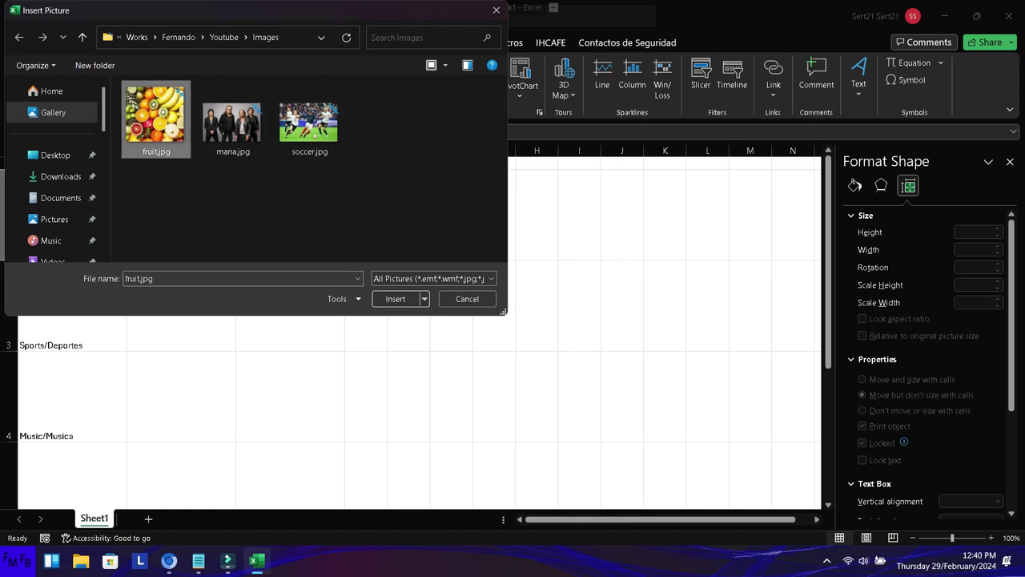
key(Return)
- Place soccer.jpg inside cell B3
click(181, 305)
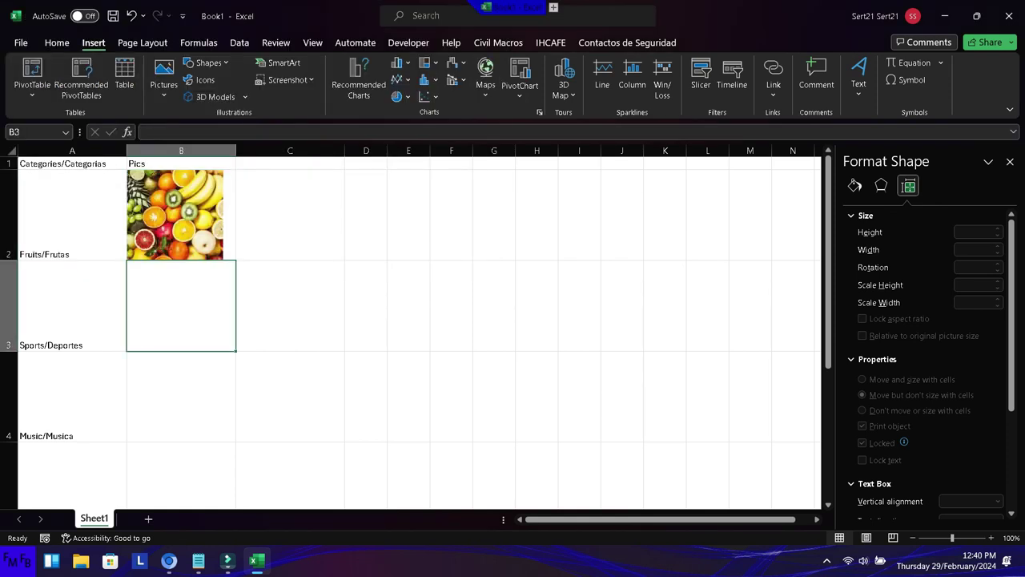
click(163, 80)
mouse_move(195, 116)
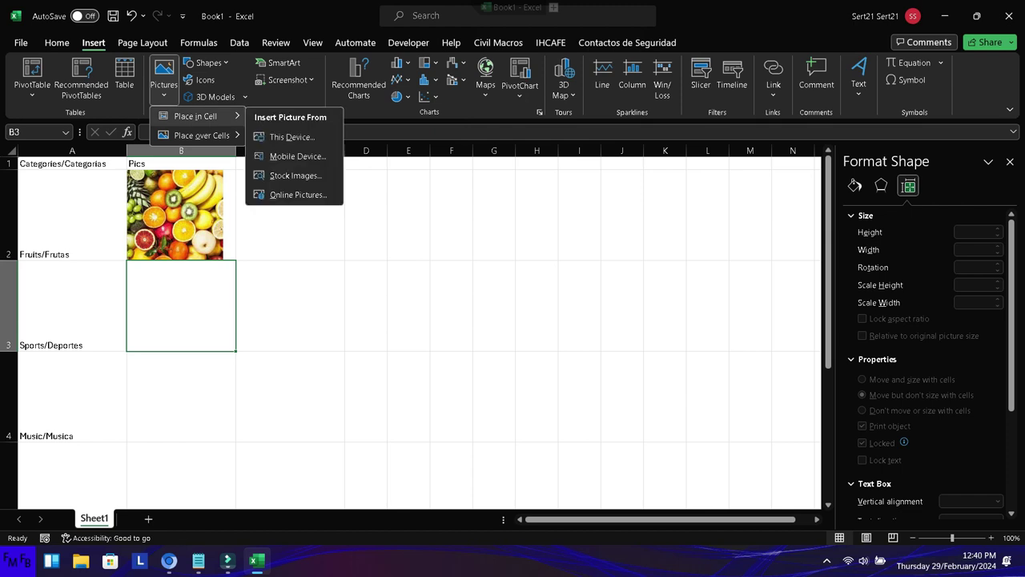
click(292, 137)
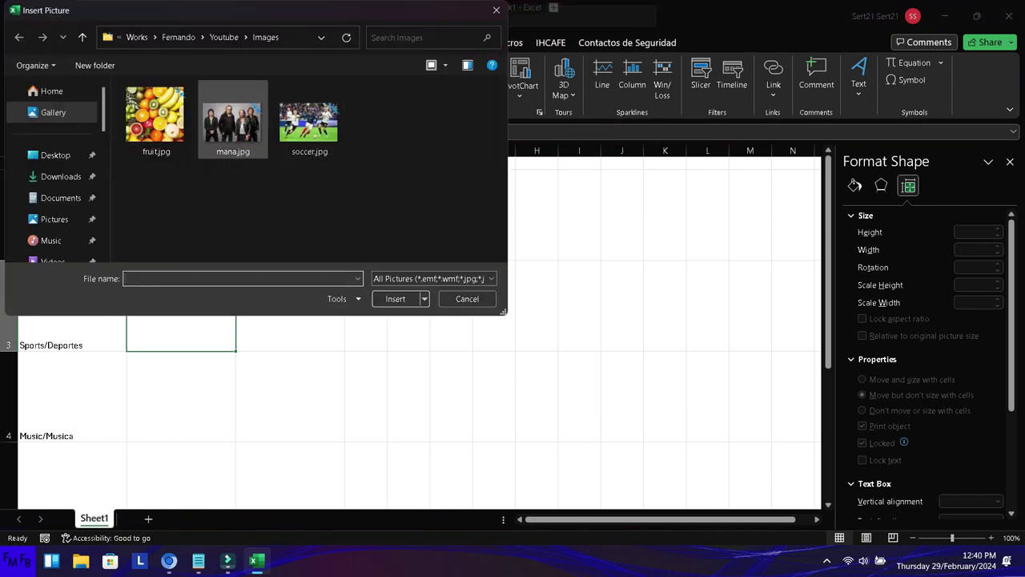
click(309, 122)
click(394, 298)
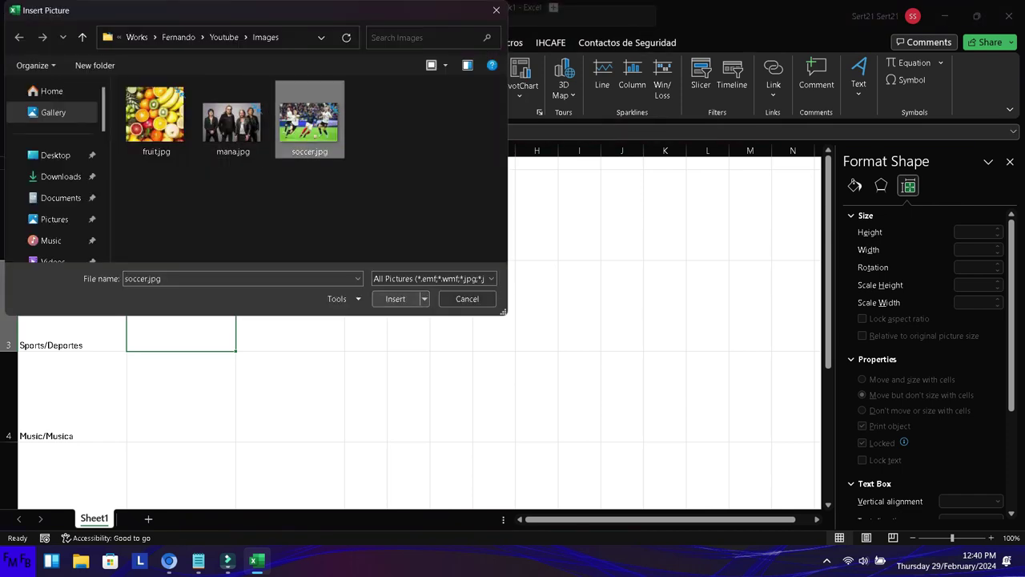
- Place the band photo mana.jpg inside cell B4
click(181, 396)
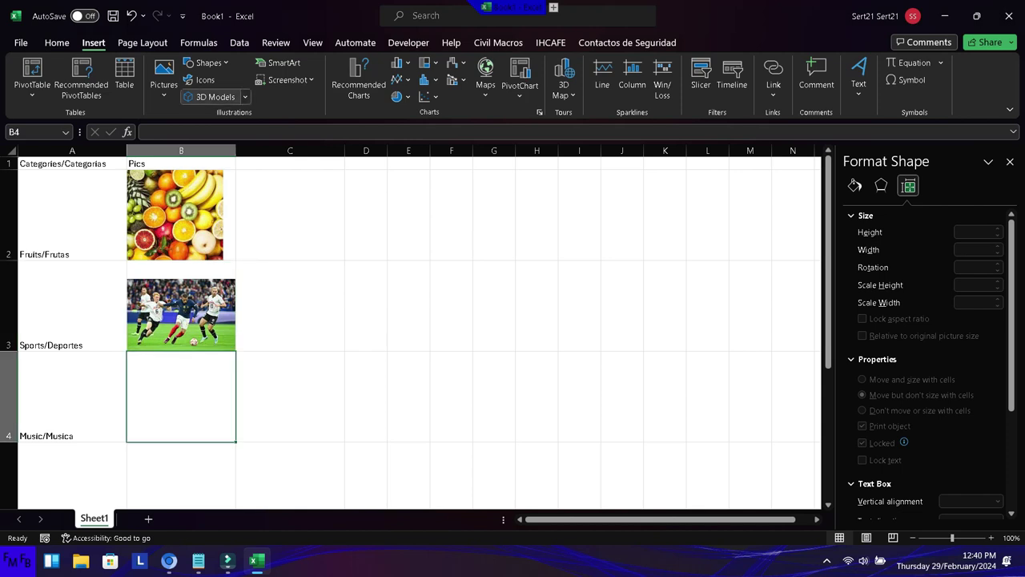
click(163, 80)
mouse_move(196, 117)
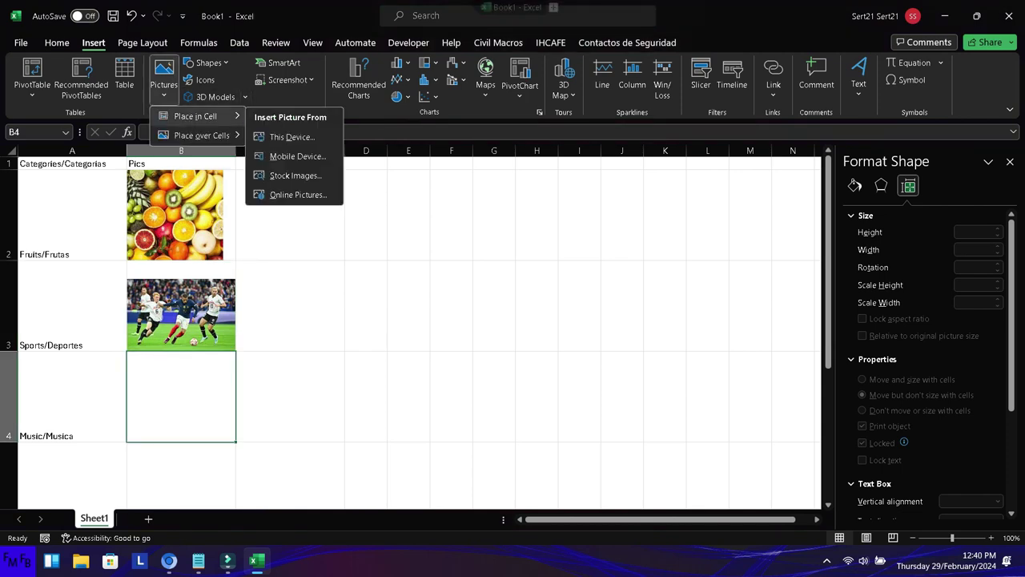
click(291, 137)
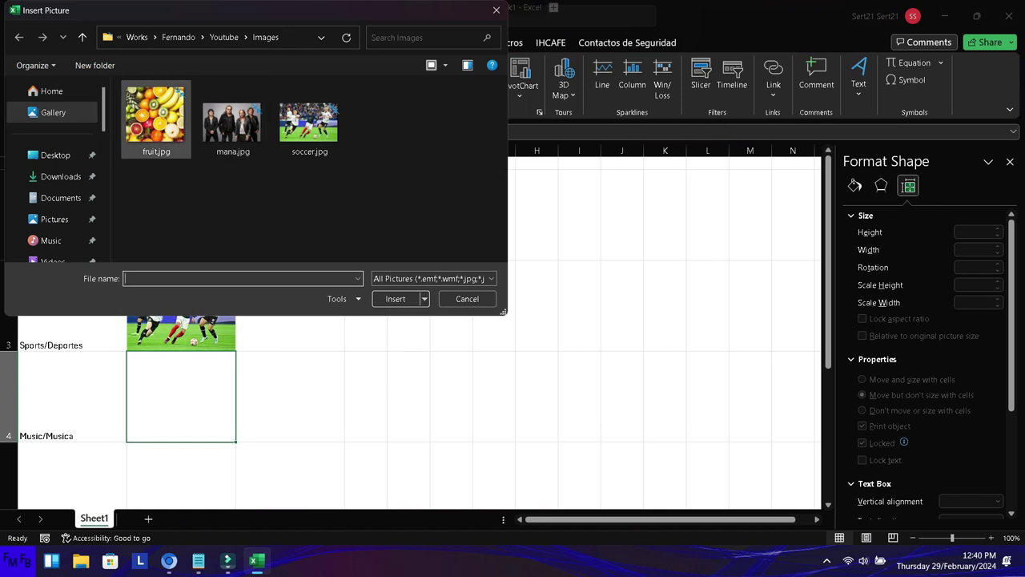
click(232, 120)
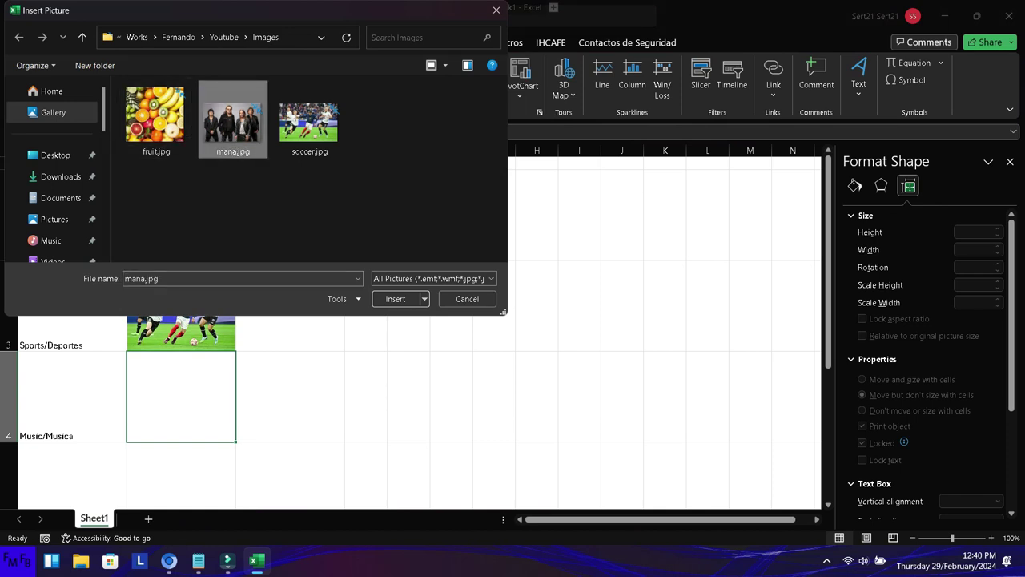
click(395, 298)
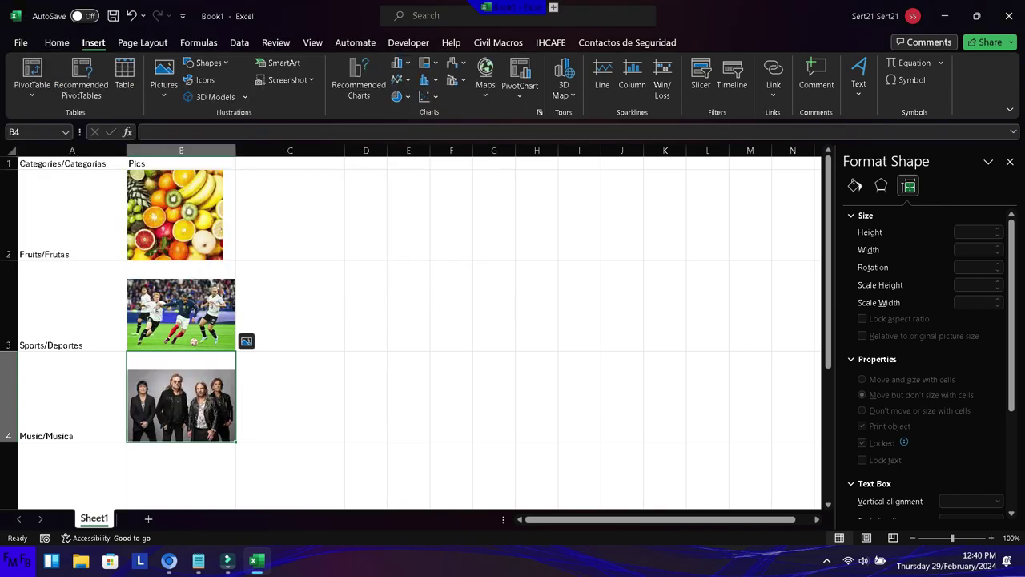
click(290, 215)
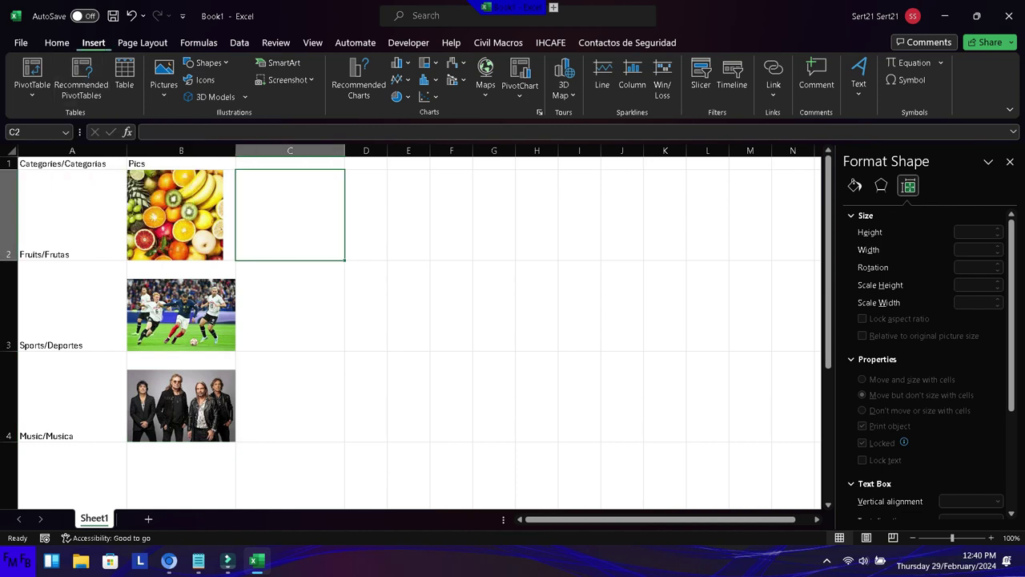
- Insert fruit.jpg over cell C2 and shrink it to fit the cell
click(163, 84)
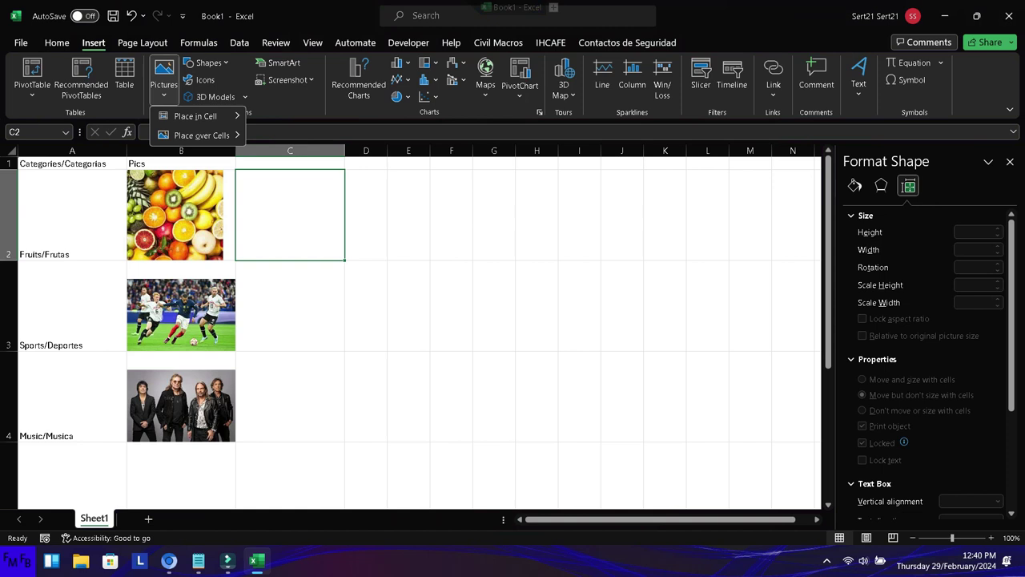
mouse_move(200, 134)
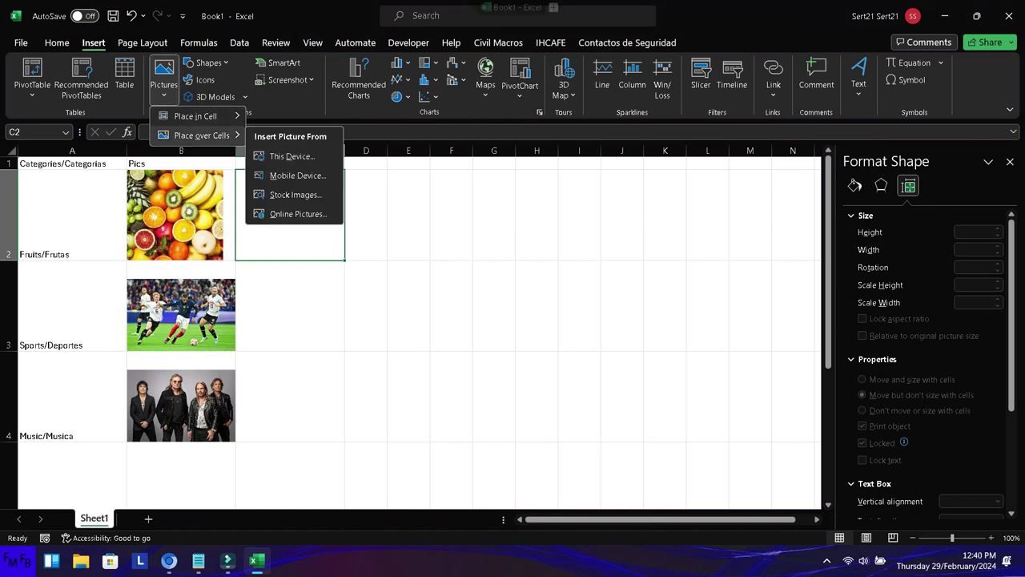
click(291, 156)
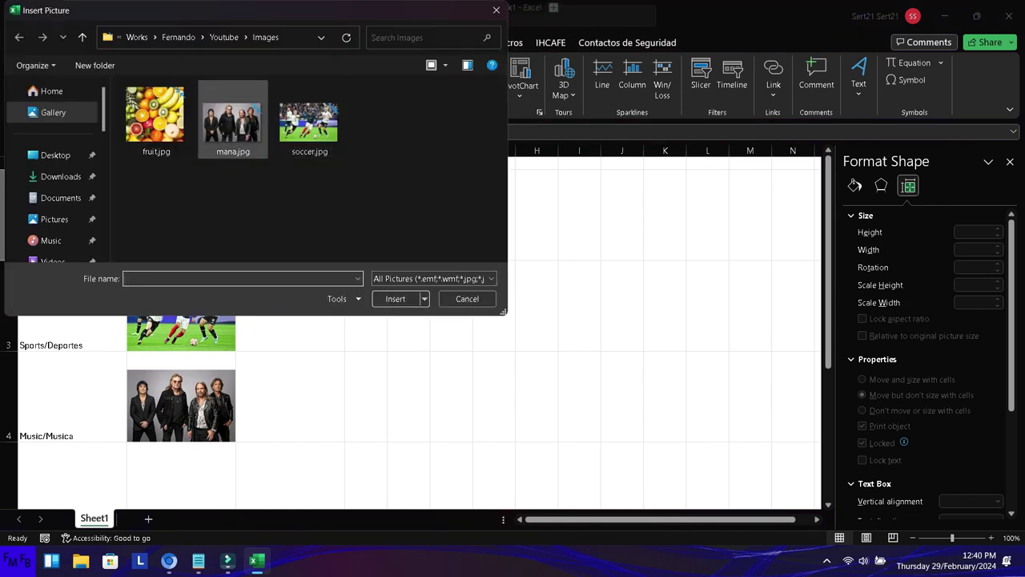
double_click(155, 114)
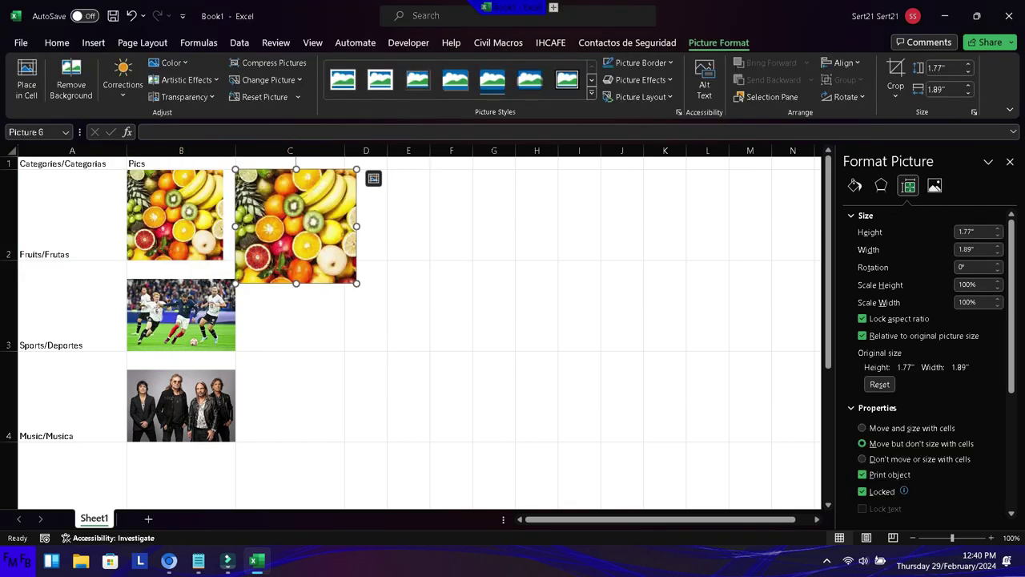
drag(356, 282, 331, 259)
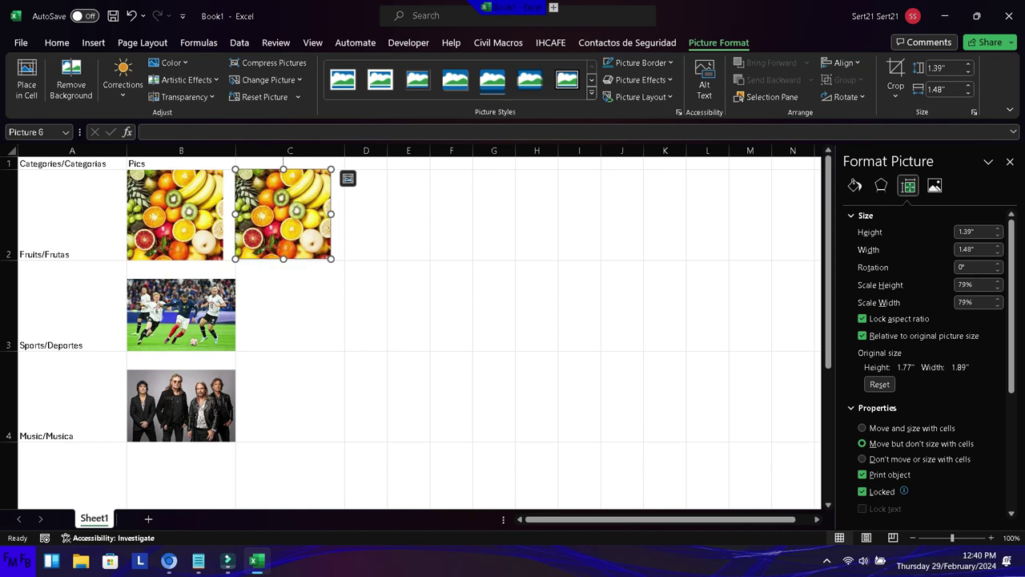
- Set the fruit picture's properties to 'Move and size with cells'
right_click(314, 198)
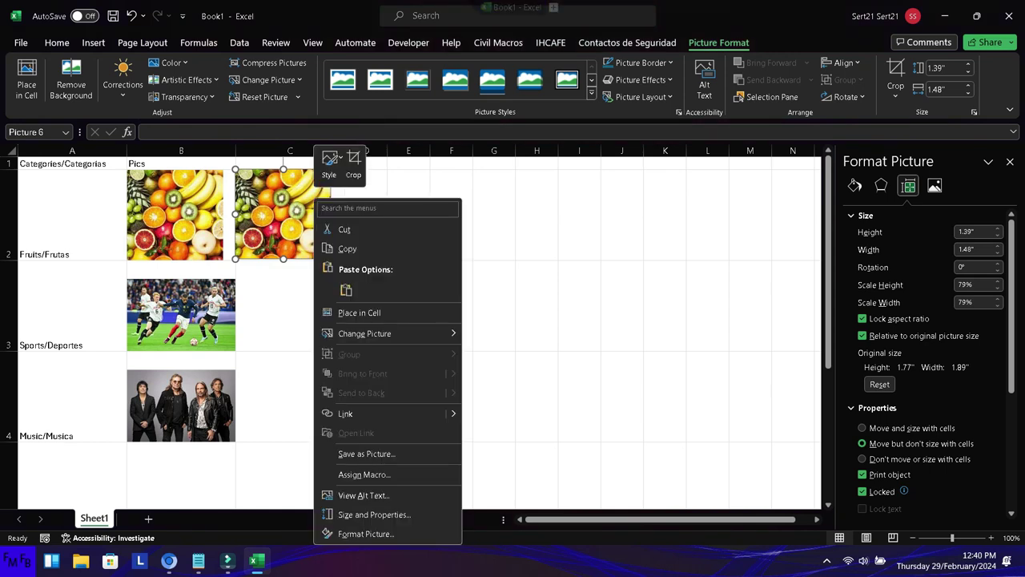
click(366, 534)
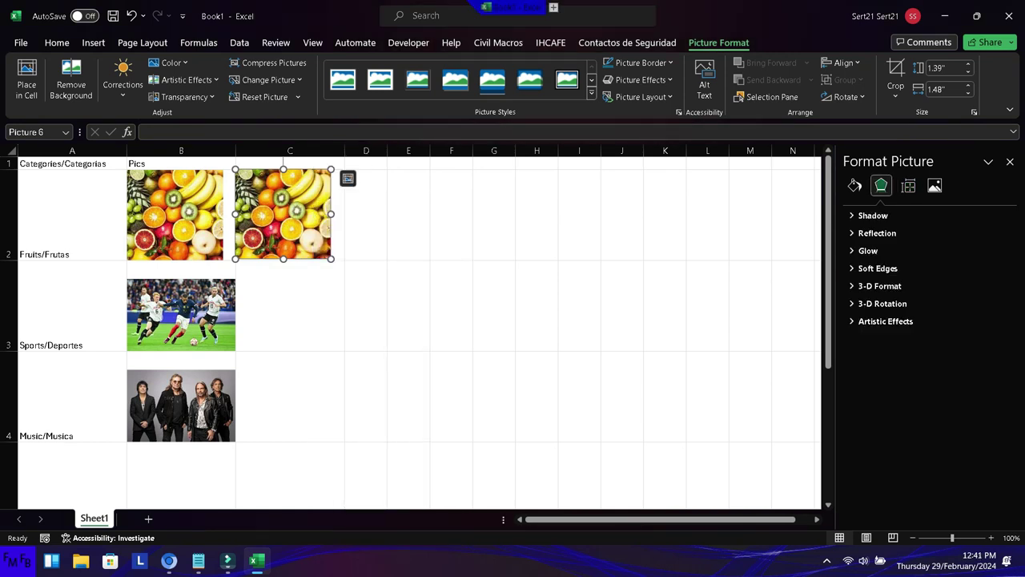
click(909, 185)
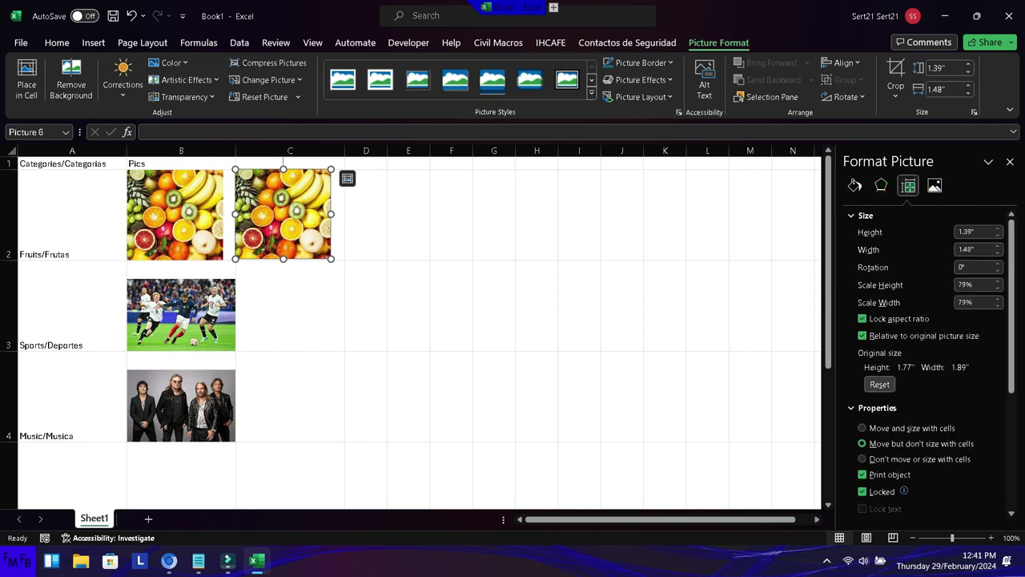
click(862, 428)
click(290, 305)
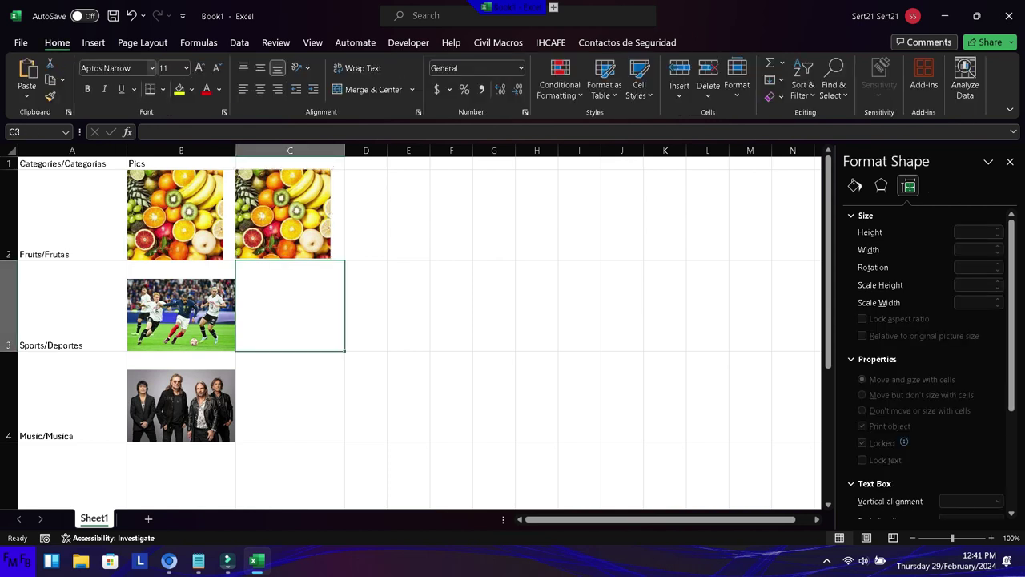
- Insert soccer.jpg over cell C3 and set it to move and size with cells
click(93, 43)
click(164, 74)
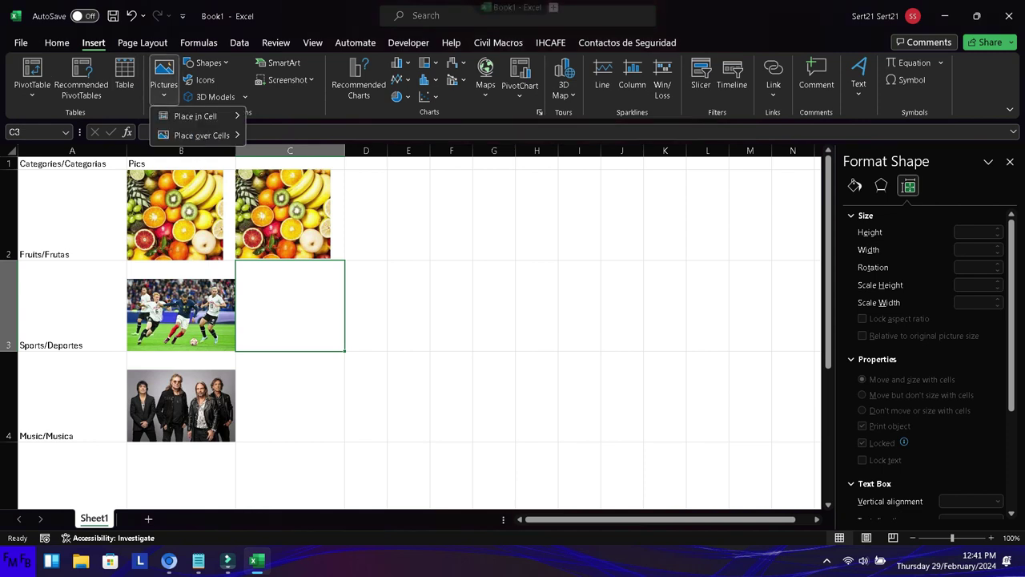
mouse_move(202, 134)
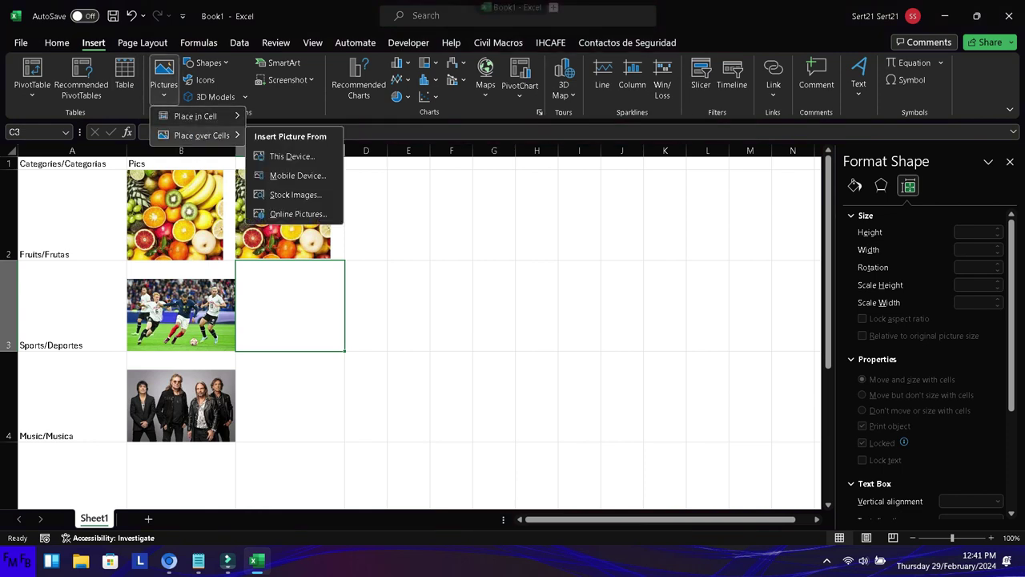
click(292, 157)
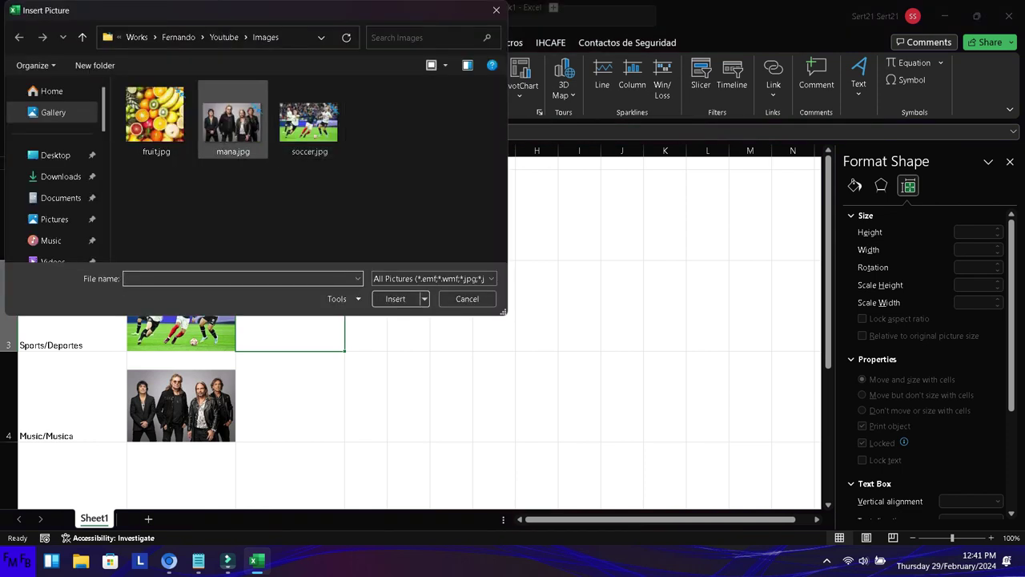
click(308, 120)
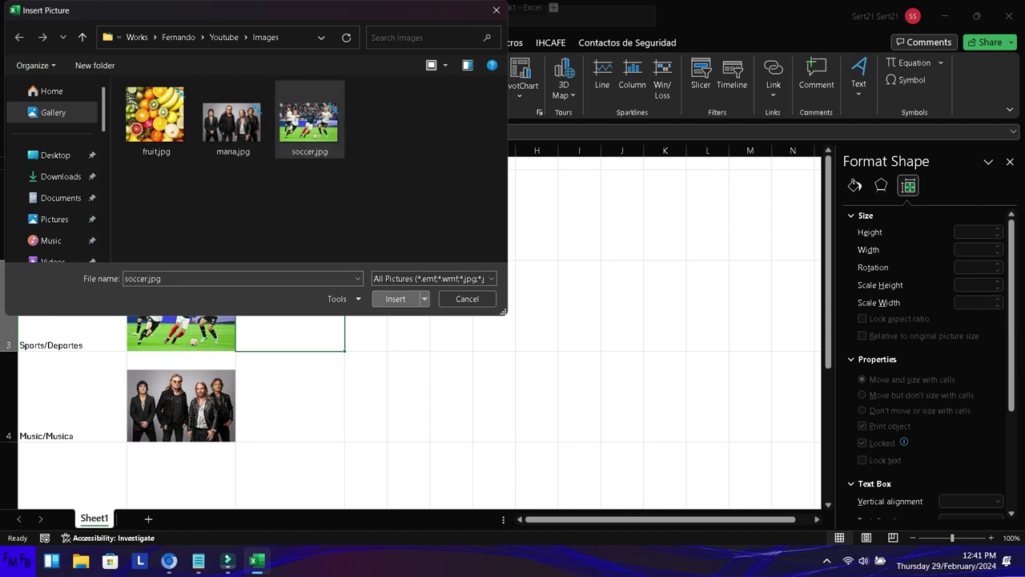
click(396, 298)
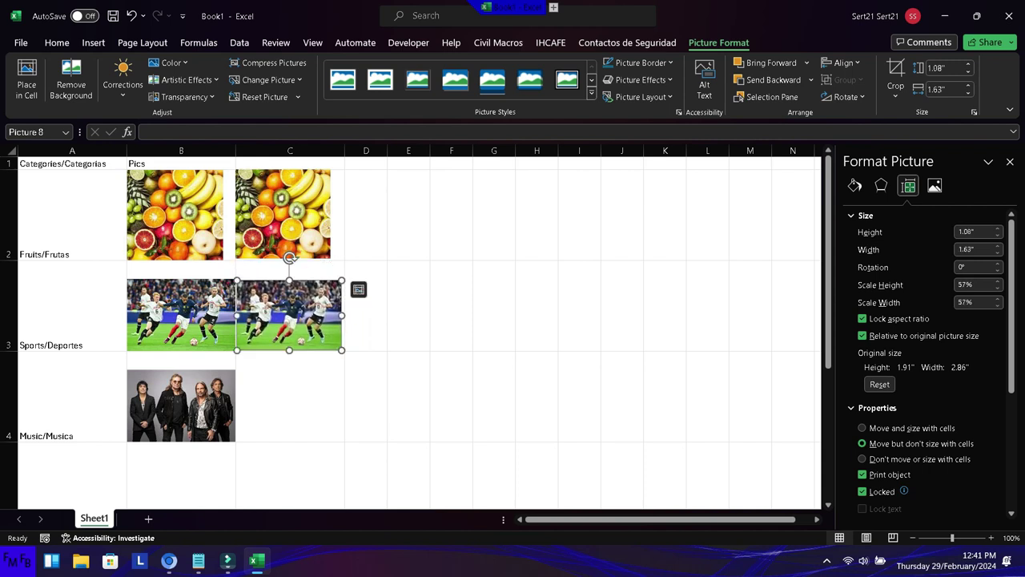
click(863, 427)
click(290, 397)
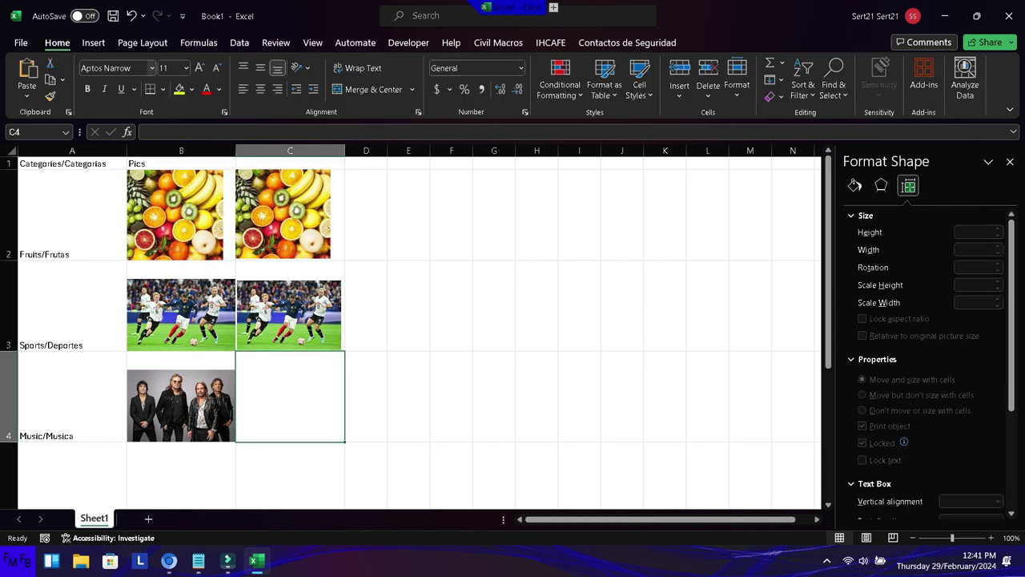
- Insert mana.jpg as a picture over cell C4
click(93, 42)
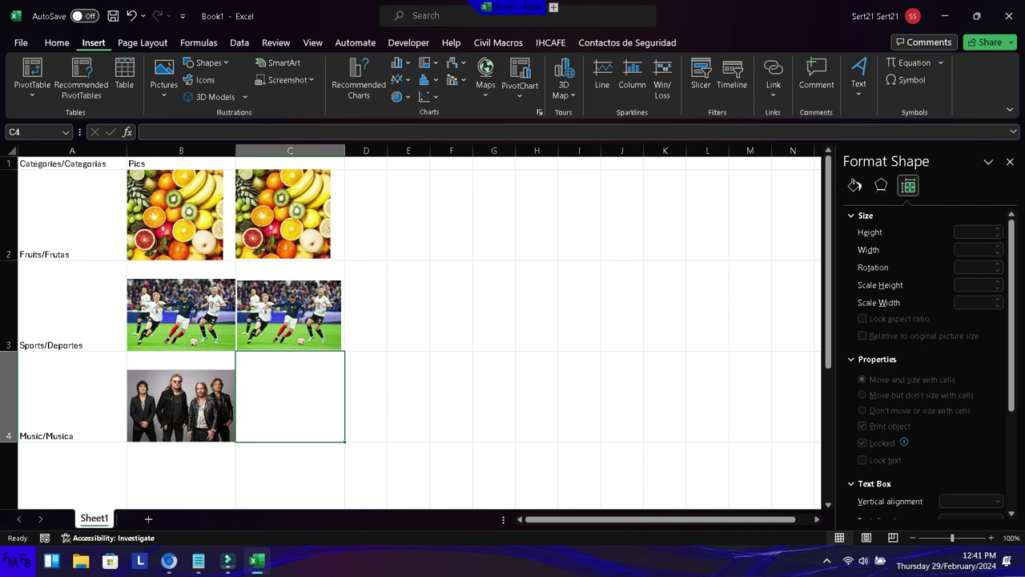
click(163, 80)
mouse_move(201, 116)
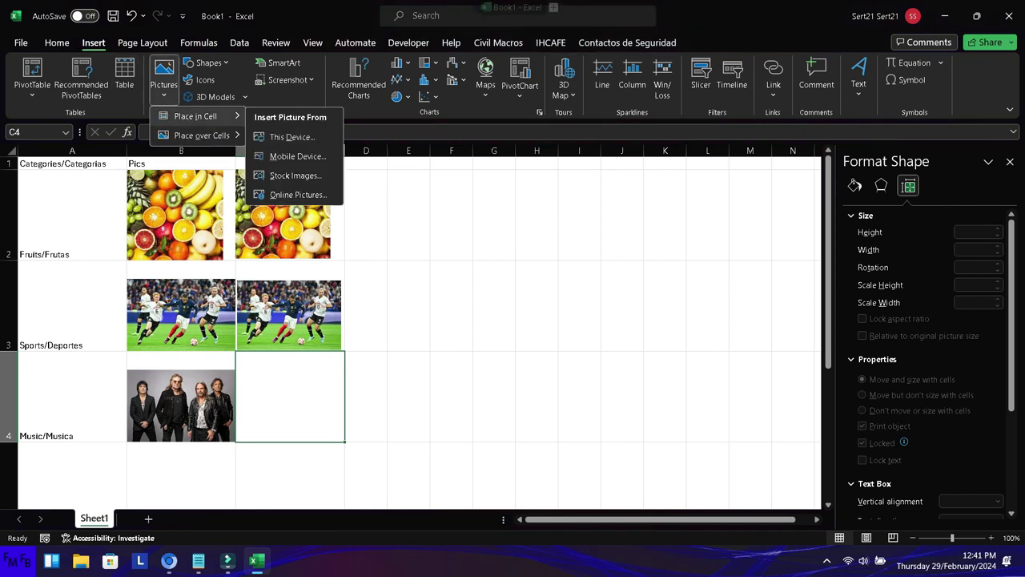
mouse_move(200, 136)
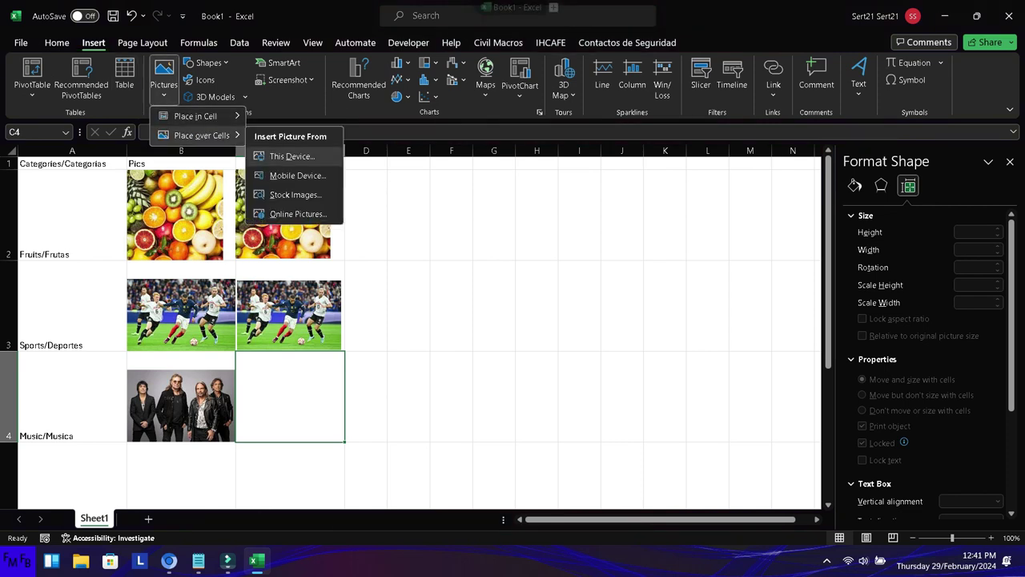
click(291, 156)
double_click(232, 122)
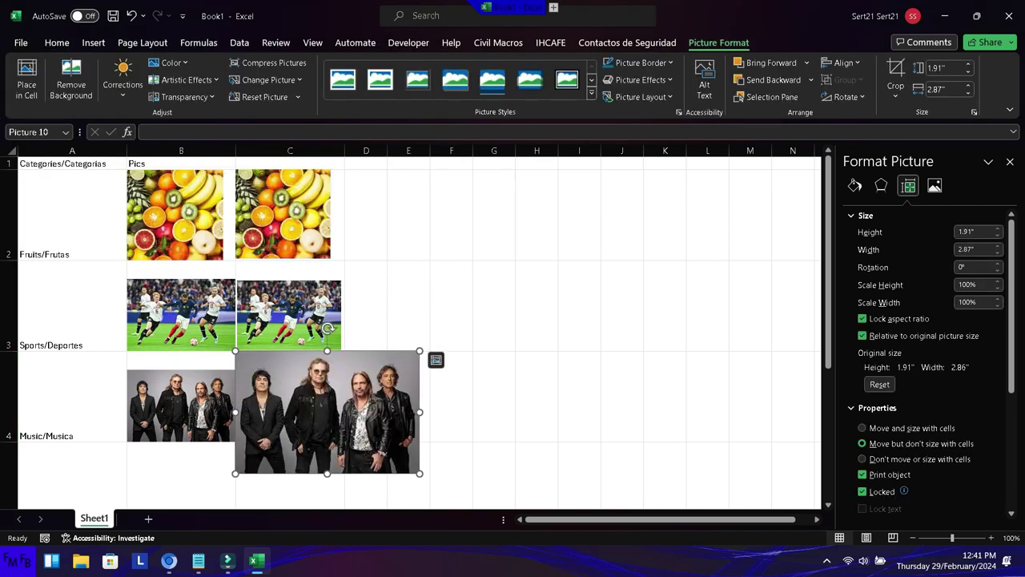
- Shrink the C4 band photo to match B4, align it in row 4, and make it move and size with cells
drag(420, 473, 350, 426)
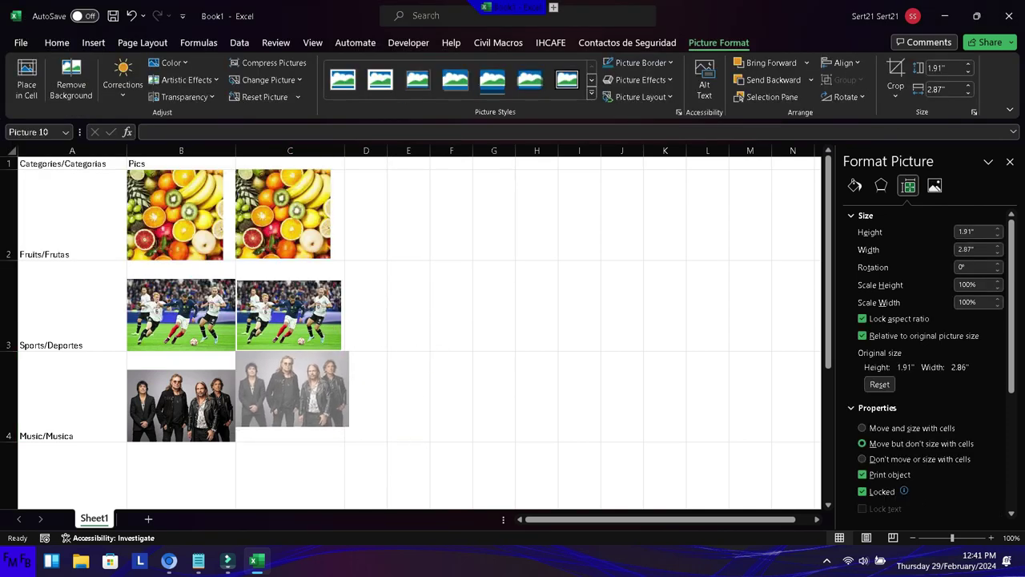
drag(349, 426, 343, 422)
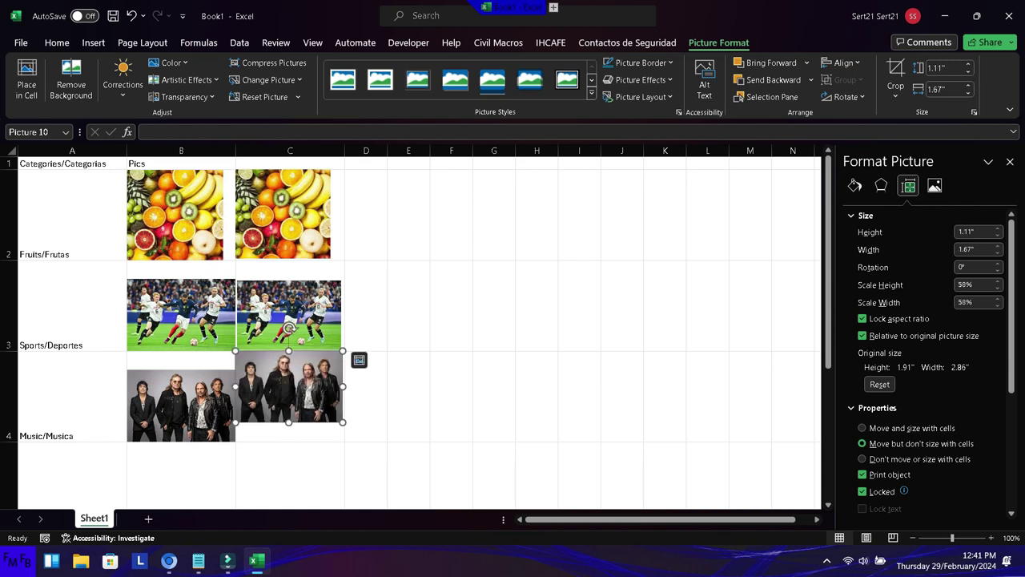
drag(288, 386, 288, 405)
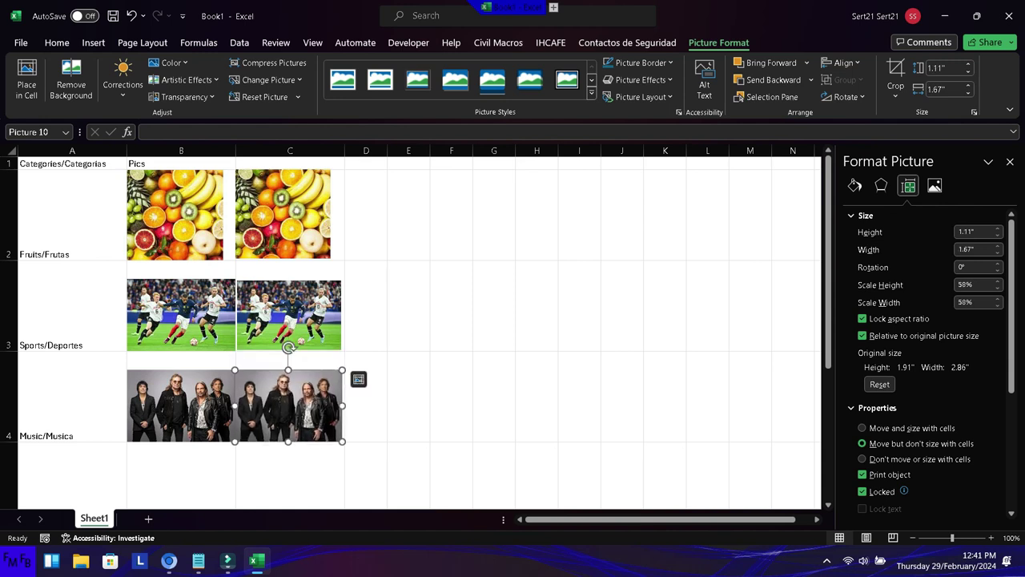
click(863, 428)
- Turn on the header-row filter and show only the Music/Musica row
click(72, 164)
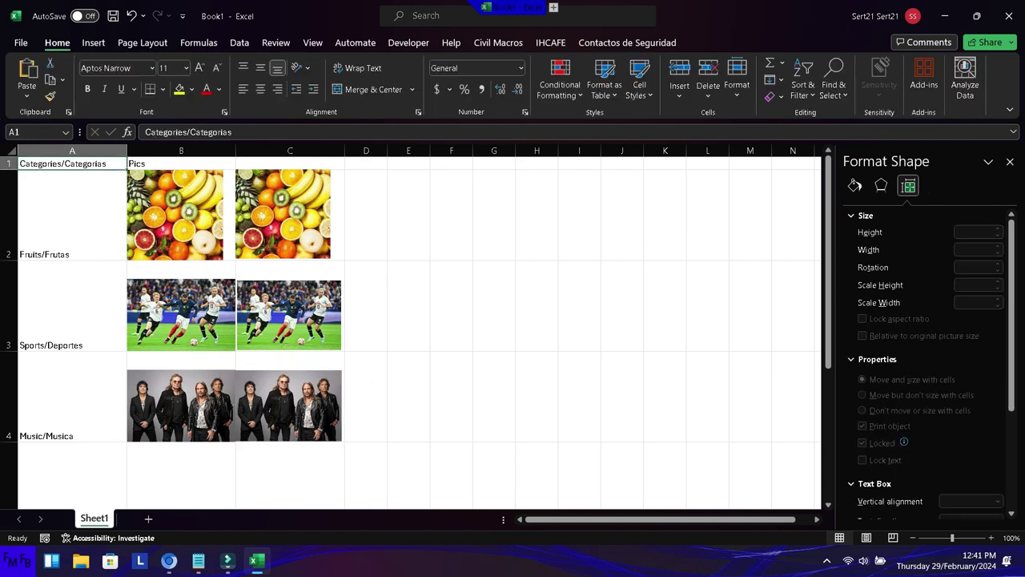
click(803, 88)
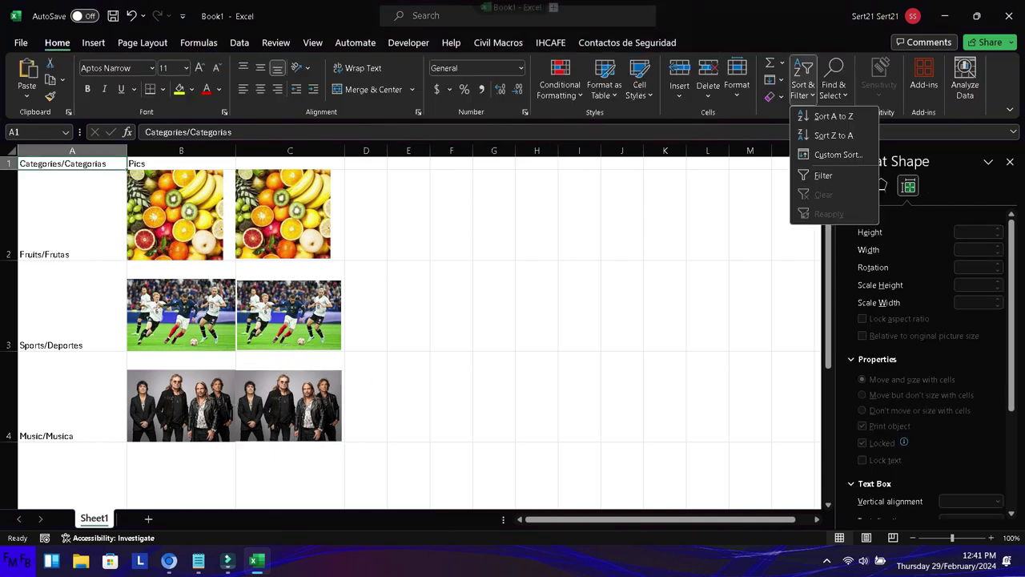
click(821, 174)
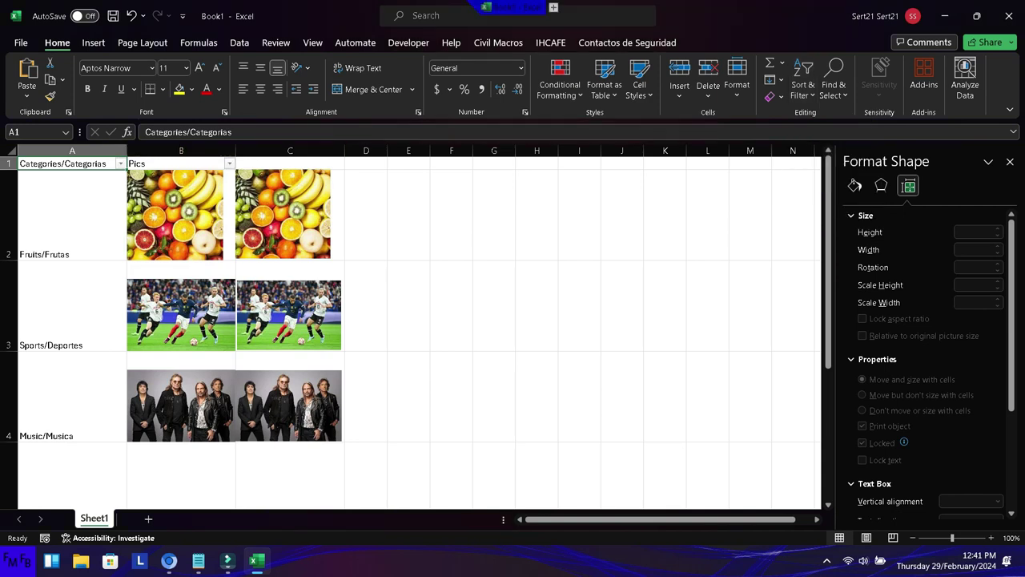
click(120, 164)
click(62, 348)
click(70, 371)
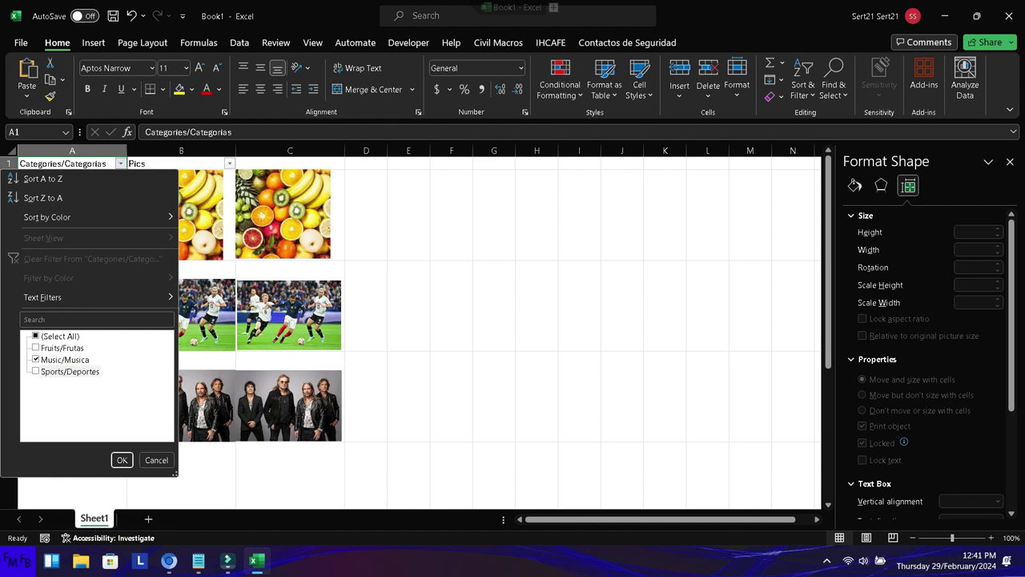
click(122, 460)
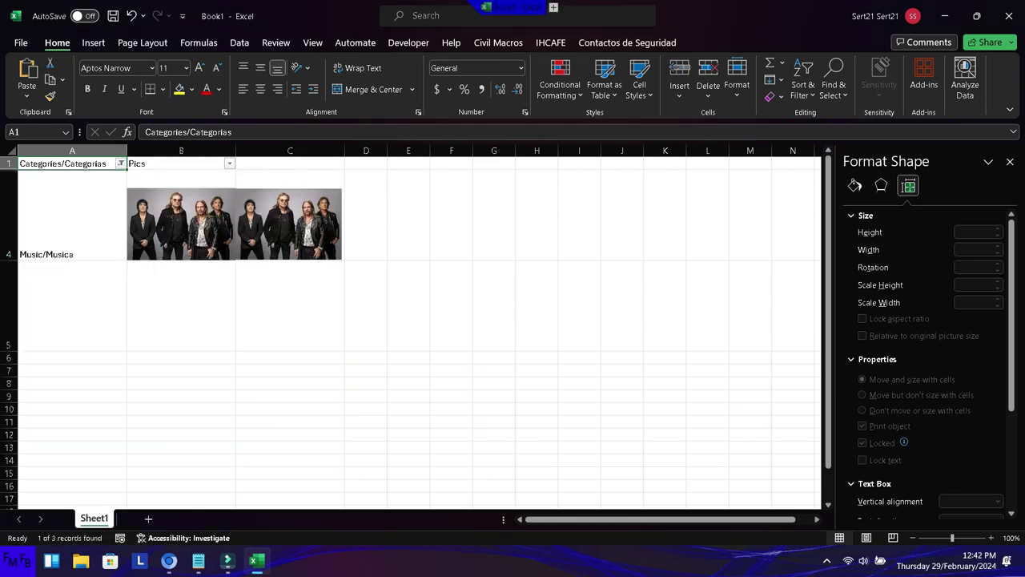
- Change the category filter to show only Fruits/Frutas
click(120, 163)
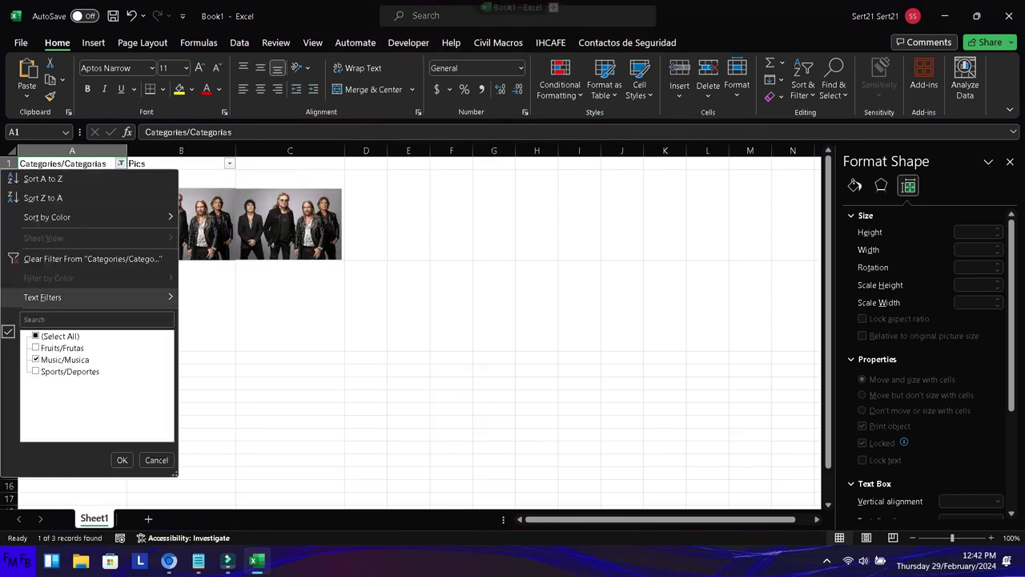
click(35, 335)
click(35, 336)
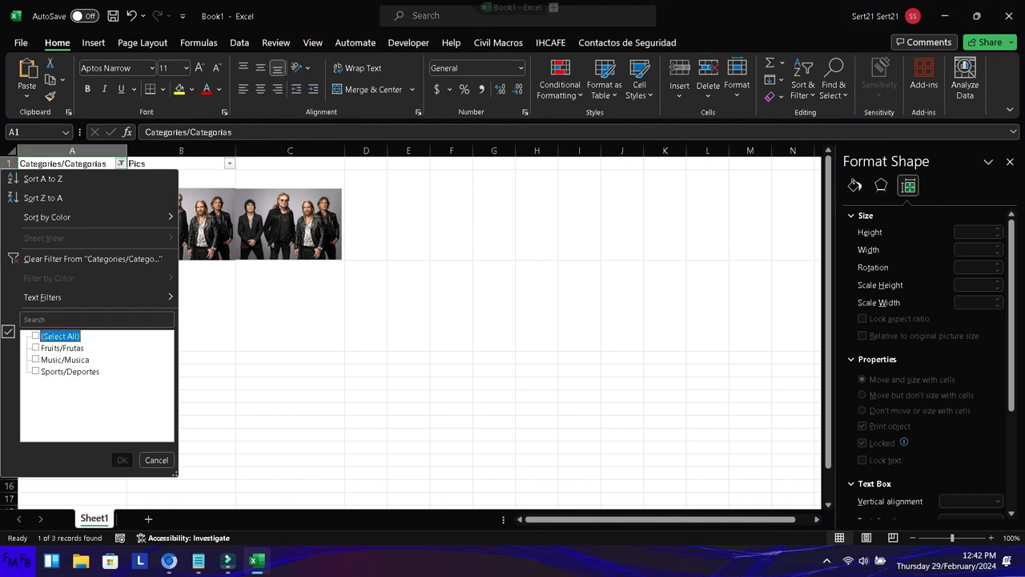
click(35, 347)
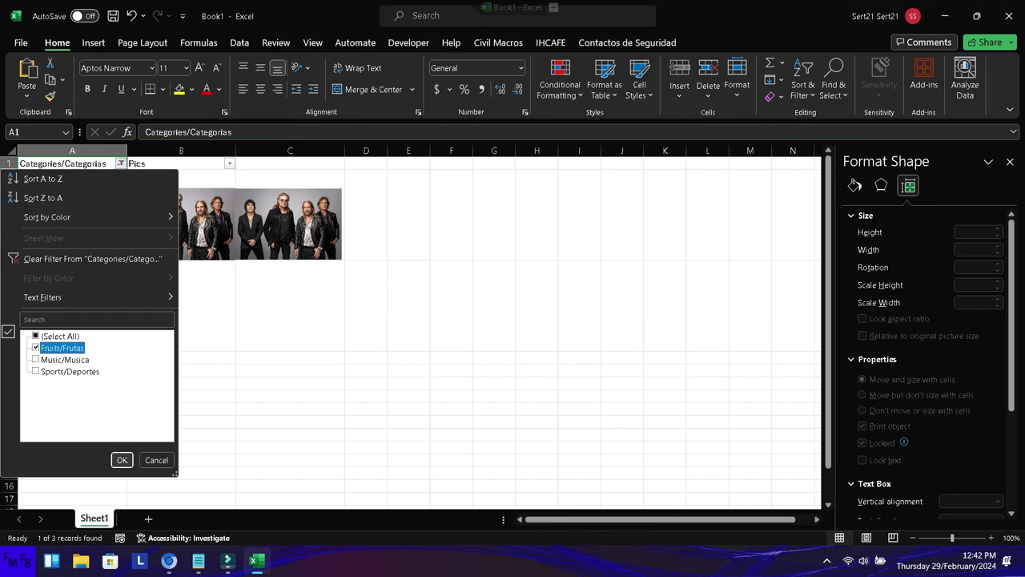
click(122, 460)
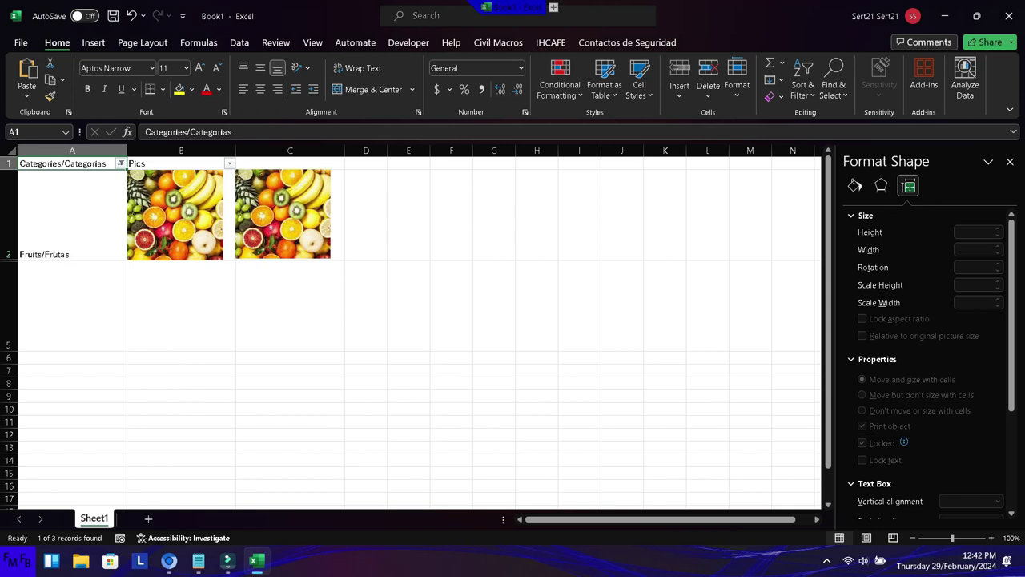
- Filter the categories to show the Fruits/Frutas and Sports/Deportes rows
key(alt+Down)
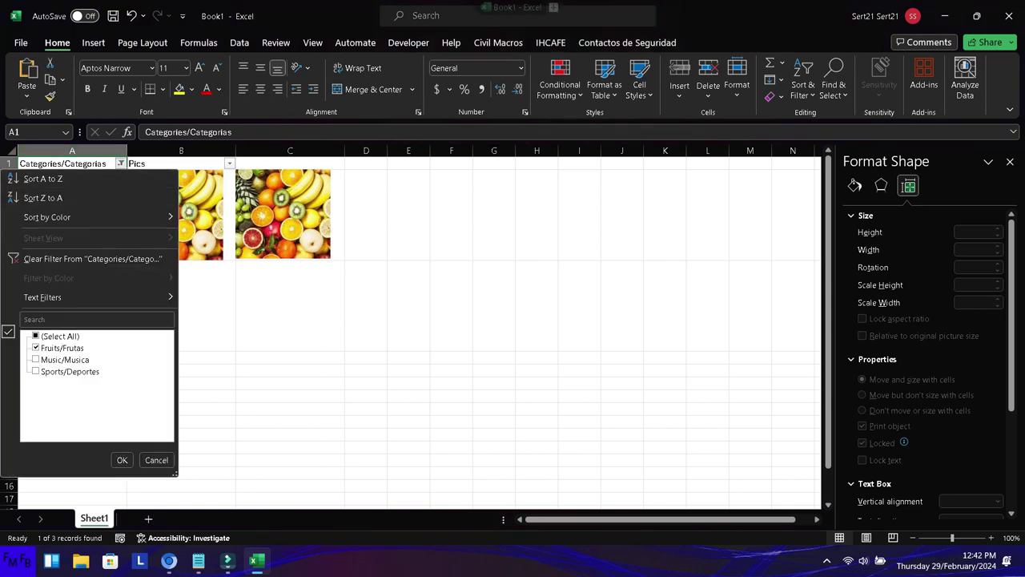
click(35, 347)
click(35, 360)
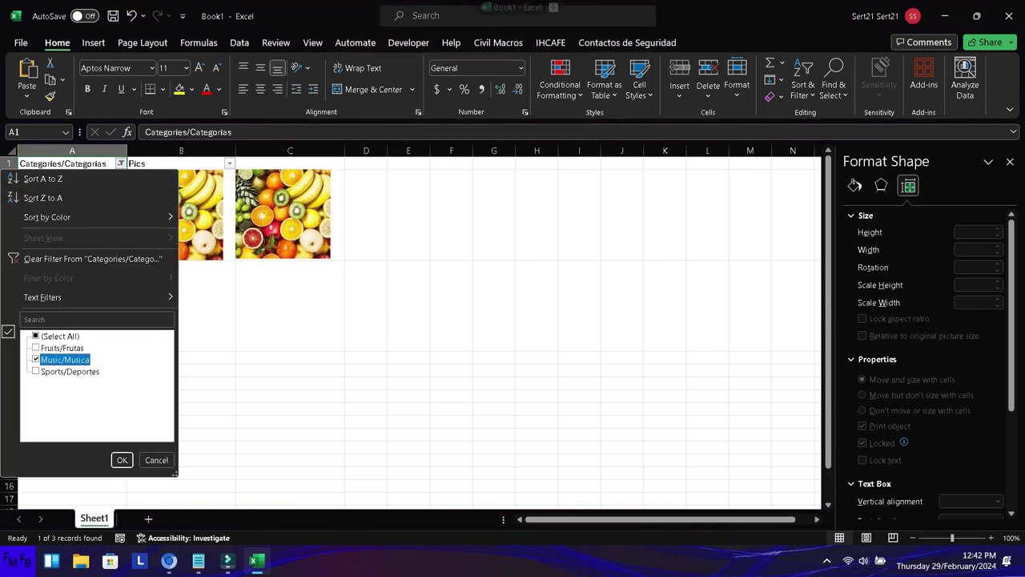
key(Down)
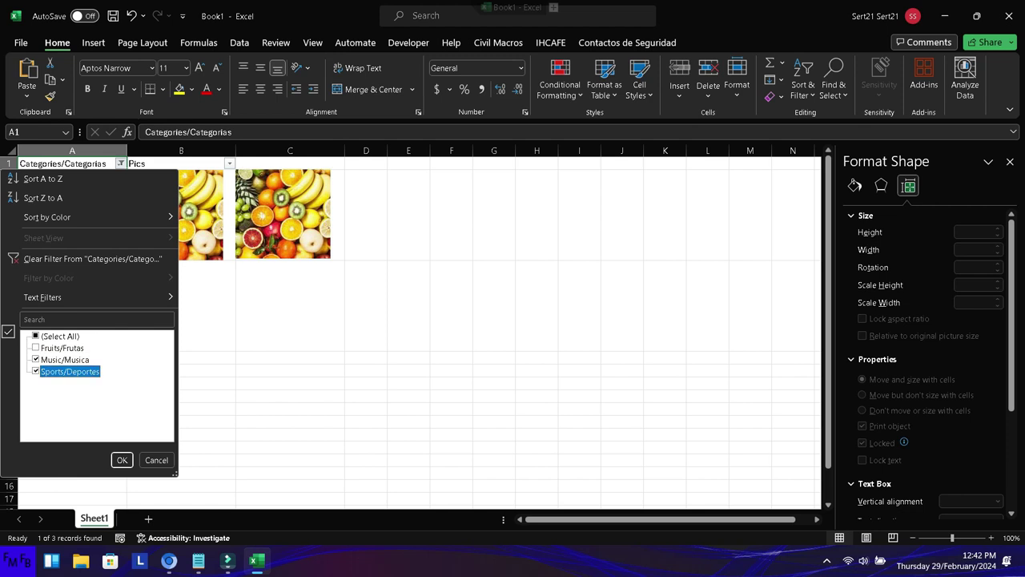
key(Up)
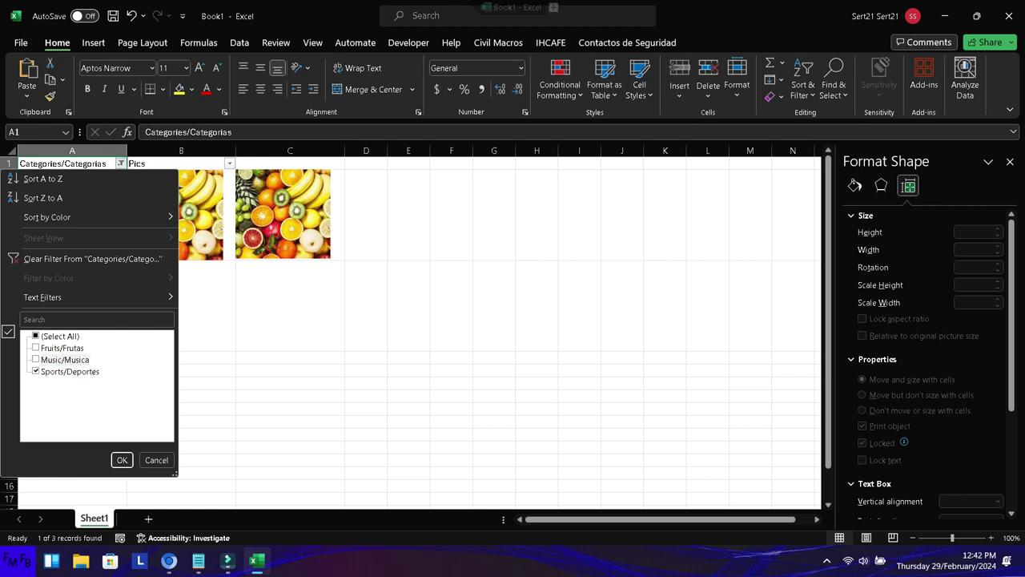
key(Up)
key(space)
key(Return)
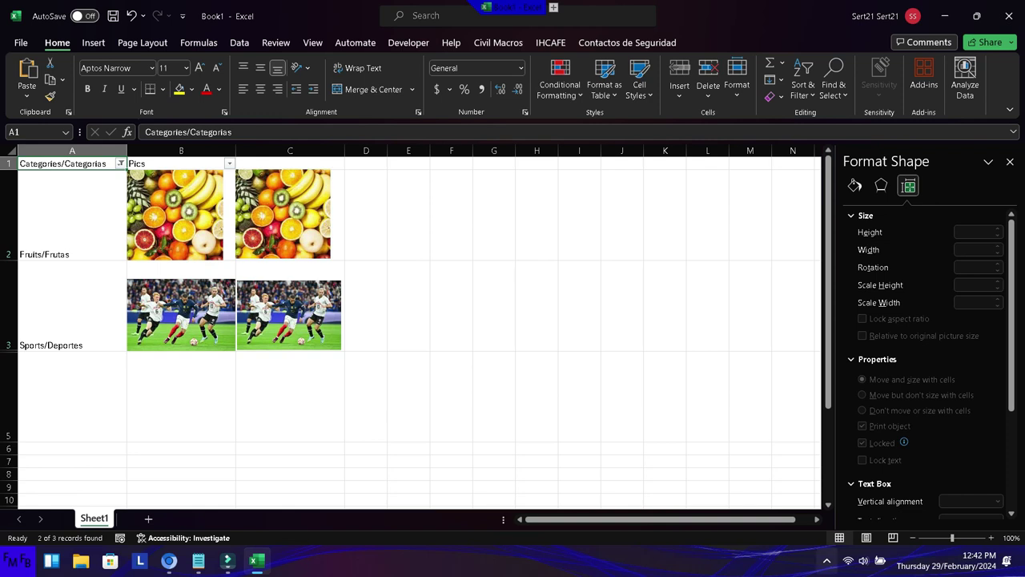
- On a new line in Notepad, type the closing 'There you have it, I showed you 2 ways…' with its Spanish translation
click(199, 559)
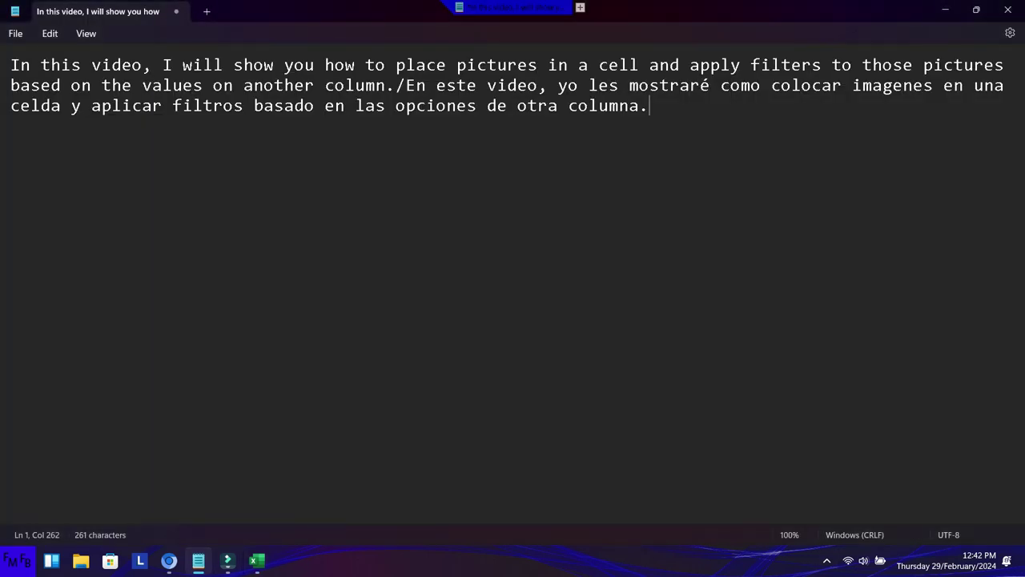
key(Return)
text(Thereyou have it)
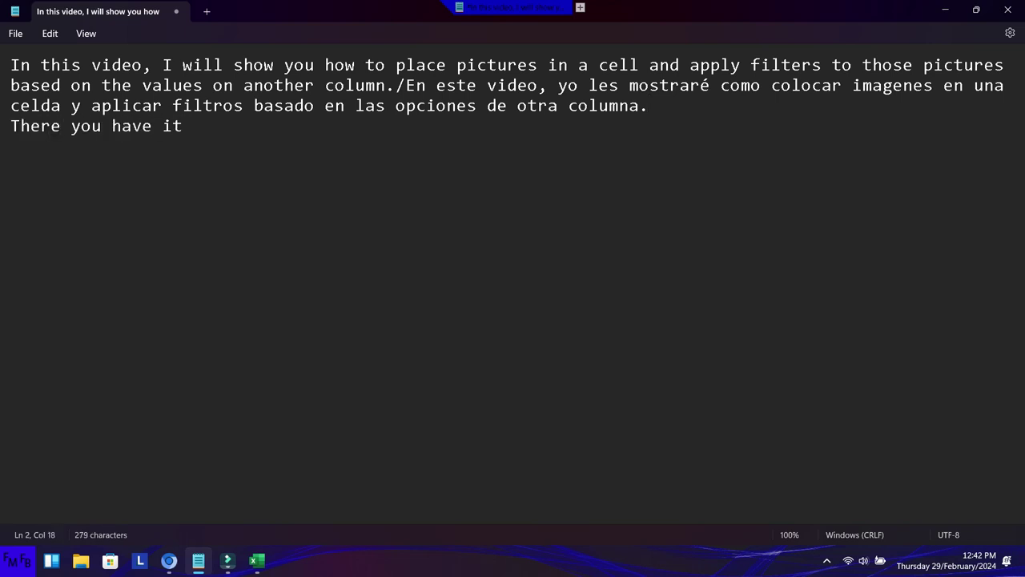
text(, you)
key(BackSpace)
key(BackSpace)
key(BackSpace)
text(I showed you 2 ways of inserting picstures in a cell and )
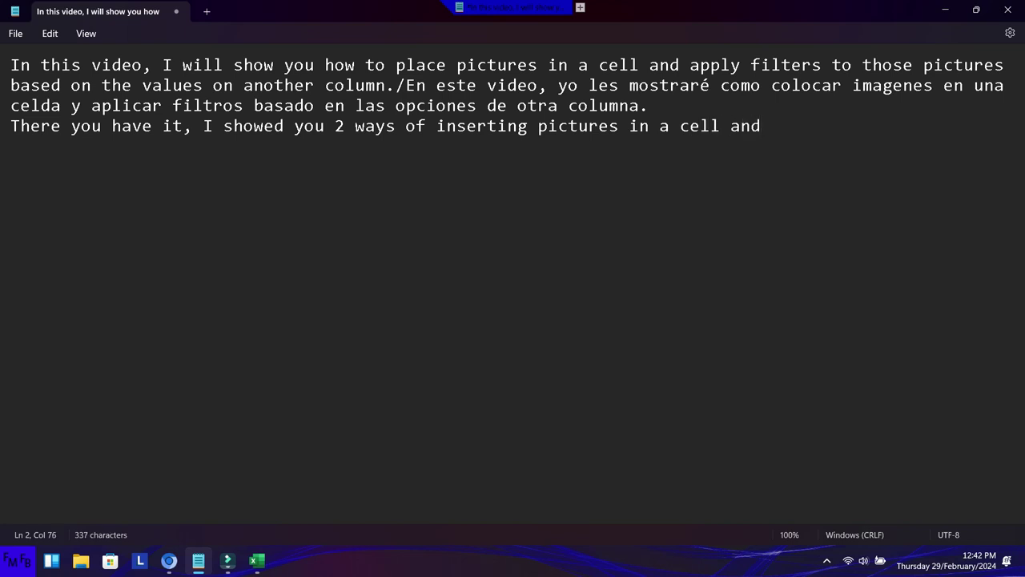
text(apply)
text(ing filters to those pictures.)
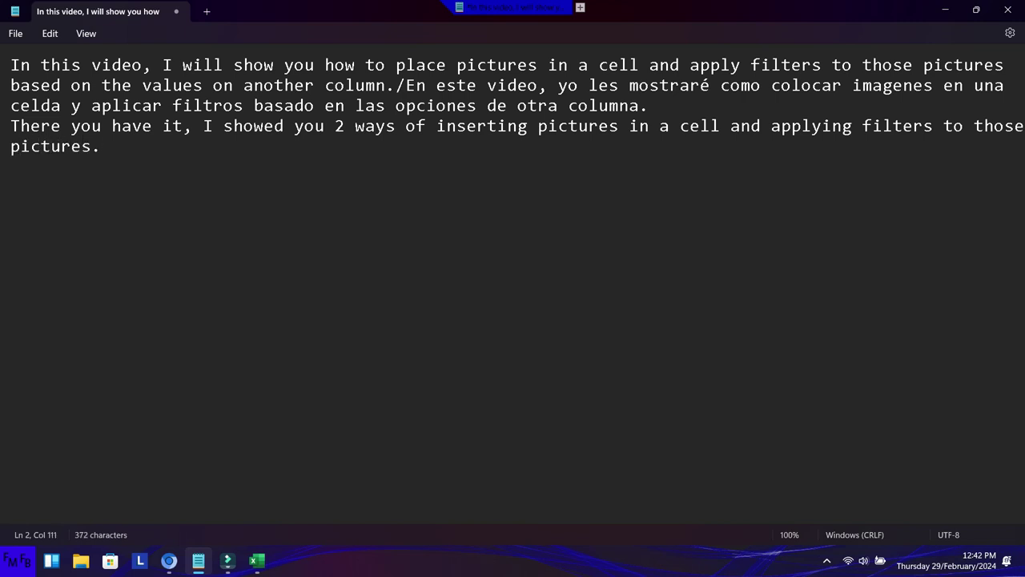
text(/Ahi lo tienen)
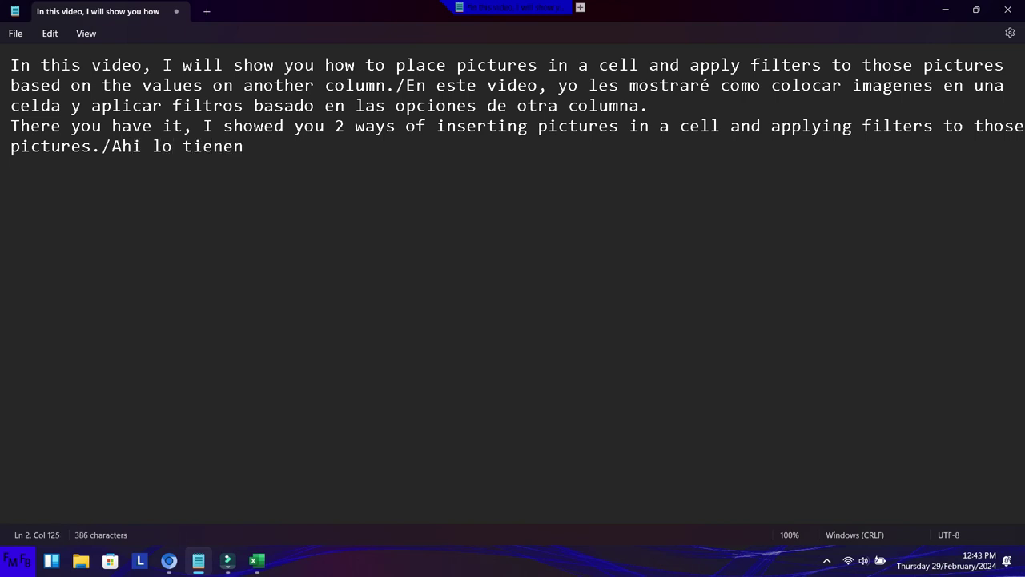
text( les mostré 2 formas de ingresar fotos en una celda y aplicar filtros a esas fotos.)
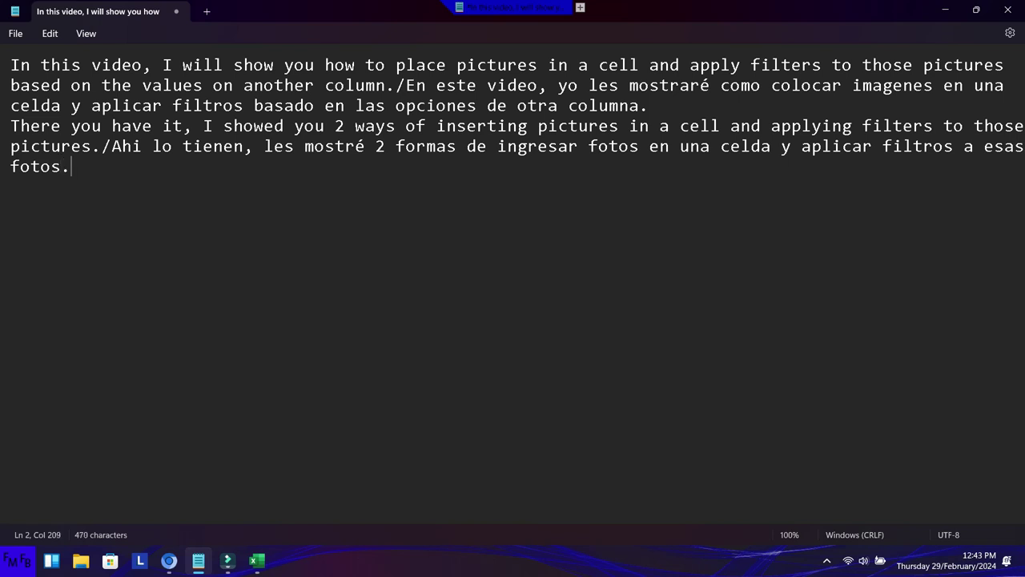
click(827, 560)
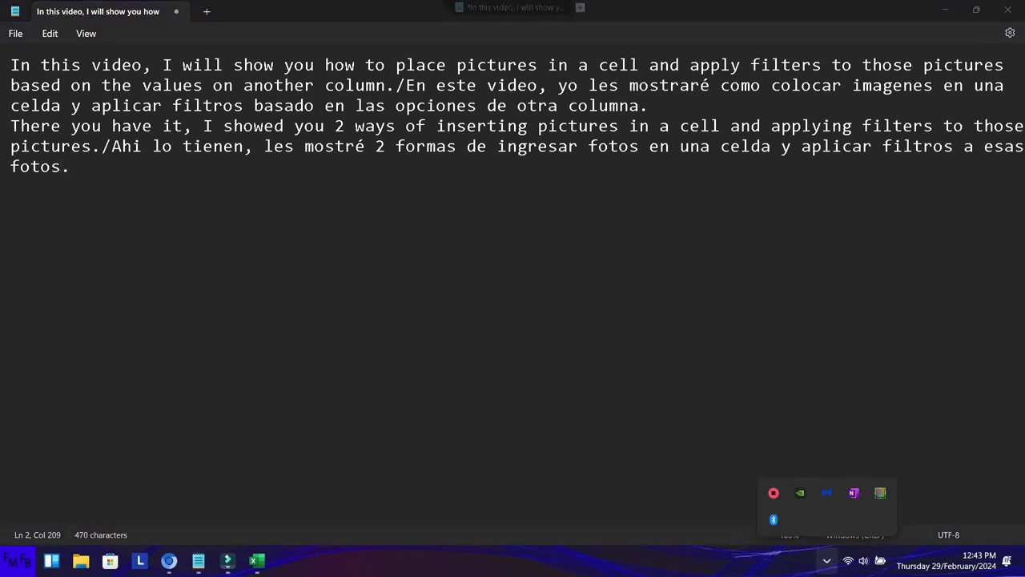